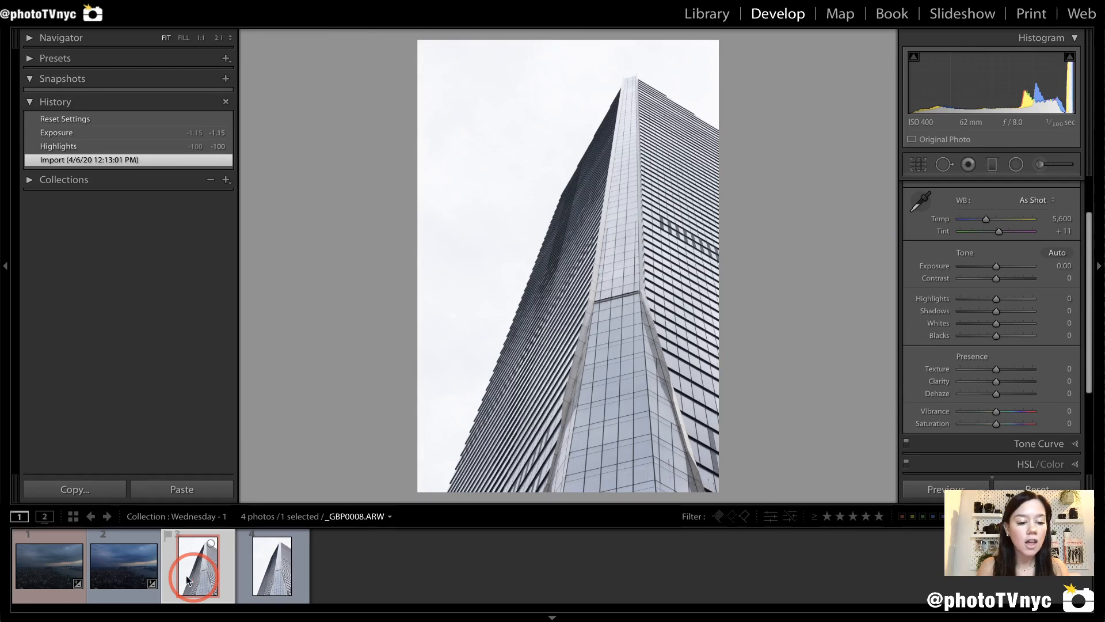
# - Examine the dark skyline photo _GBP0120.ARW against the bright skyscraper photos _GBP0008.ARW and _GBP0008.JPG for underexposed and overexposed areas
pyautogui.click(64, 567)
pyautogui.click(180, 565)
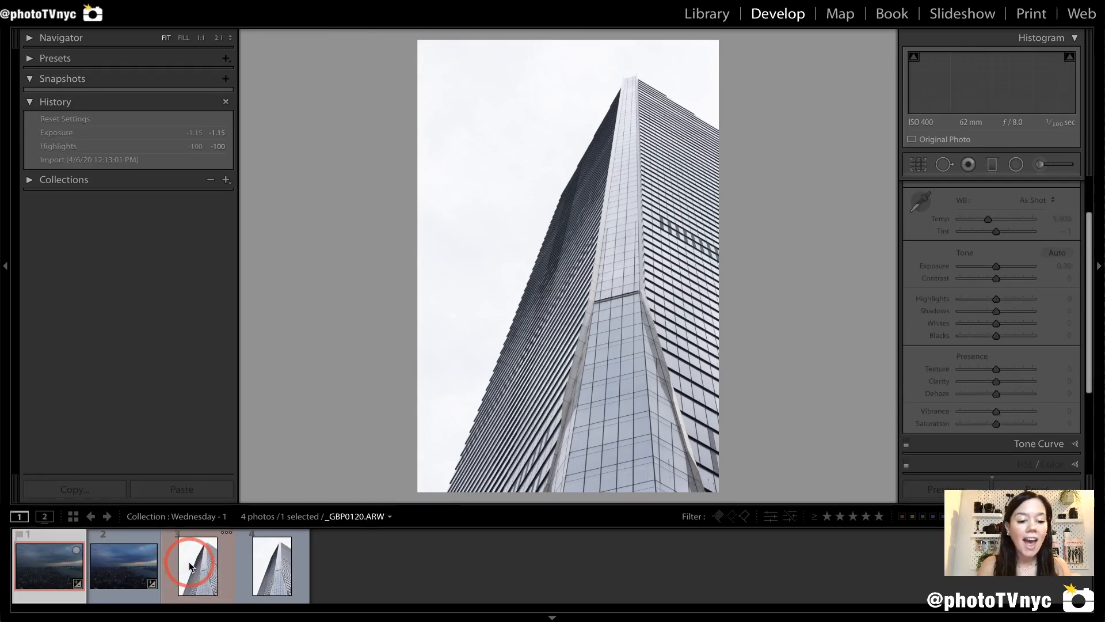
pyautogui.click(189, 562)
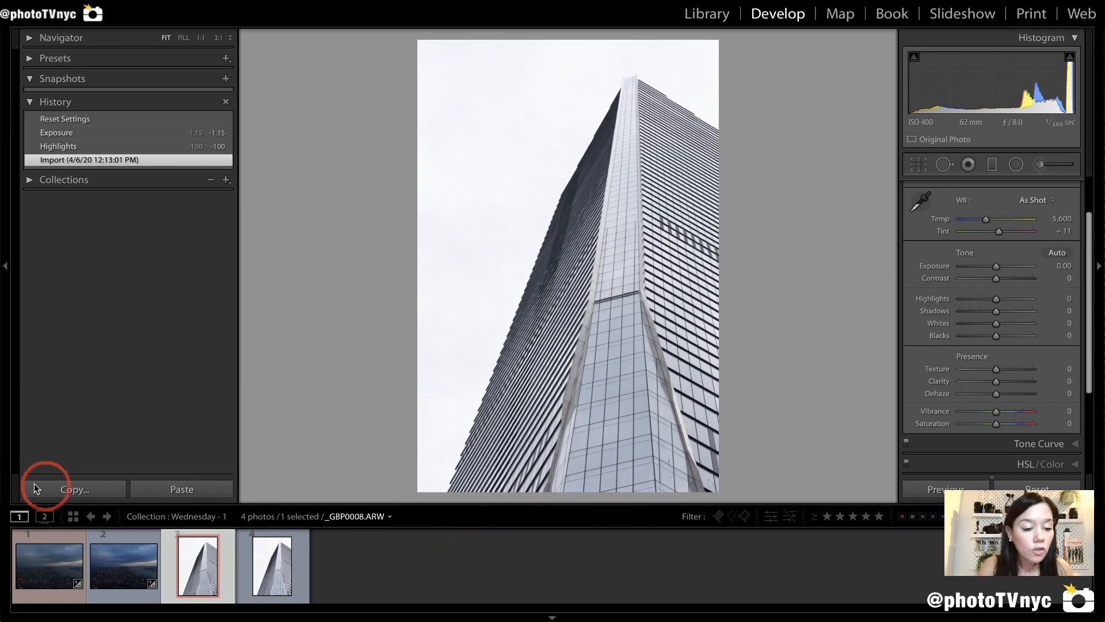
pyautogui.click(45, 558)
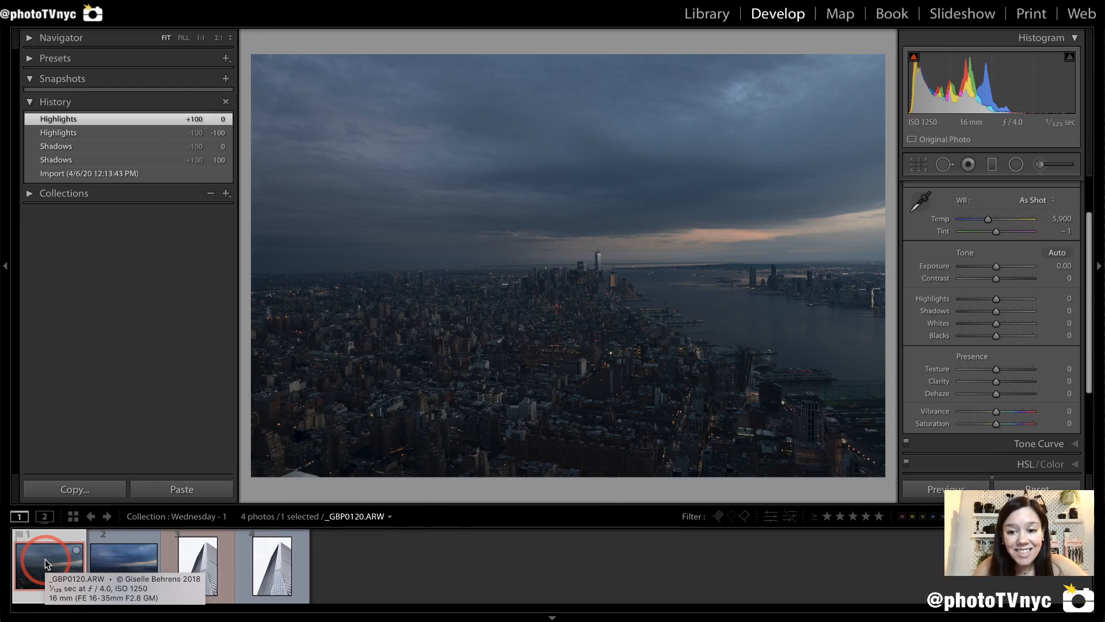
pyautogui.click(185, 565)
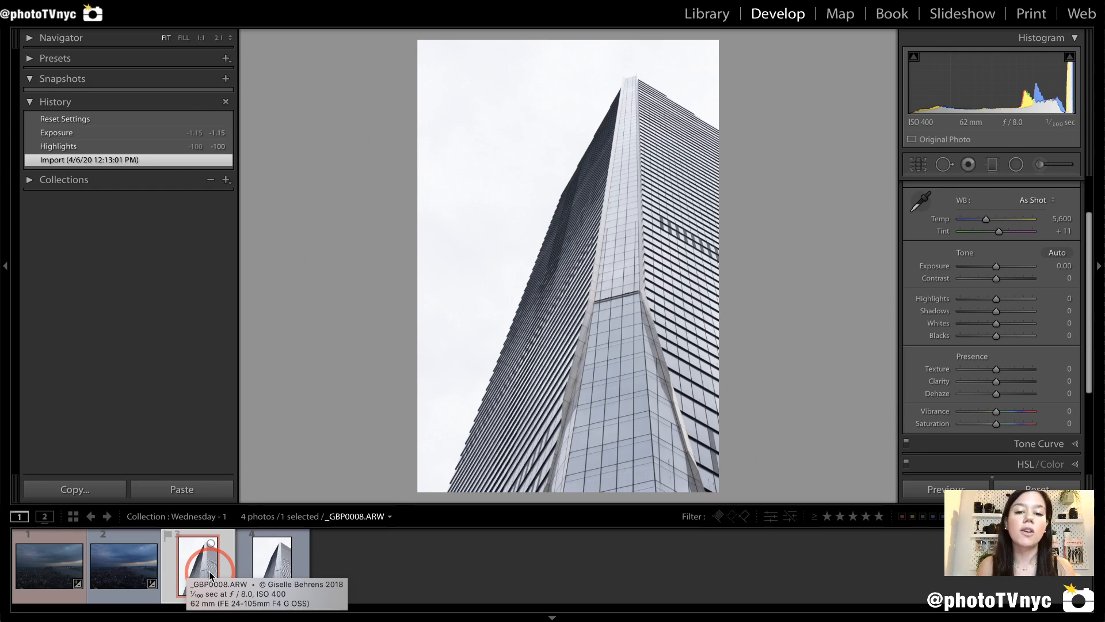
pyautogui.click(43, 576)
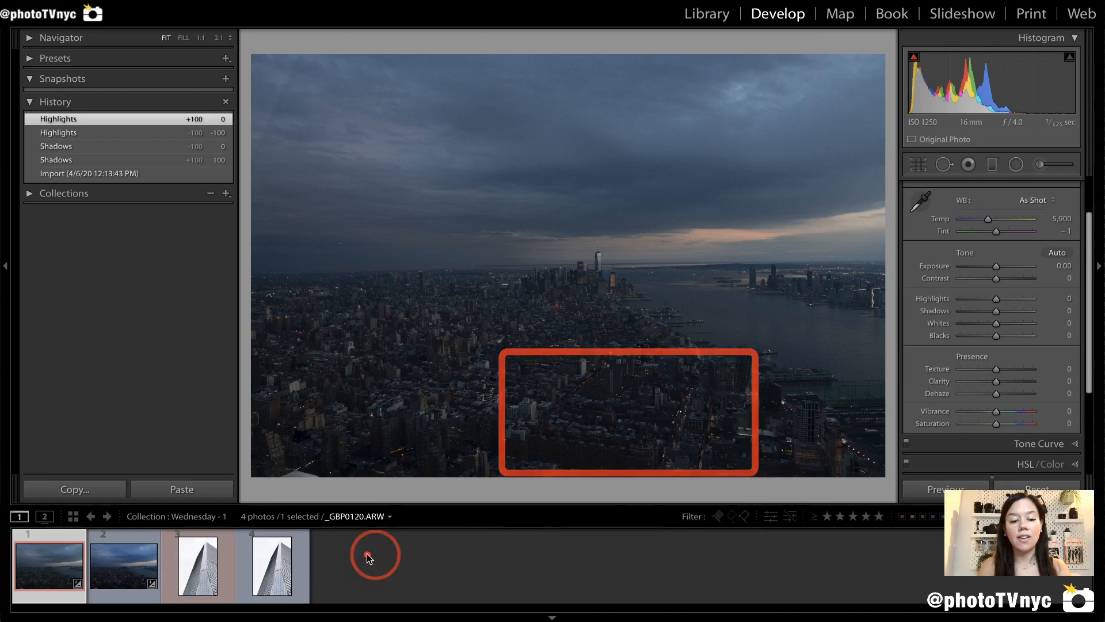
pyautogui.click(285, 570)
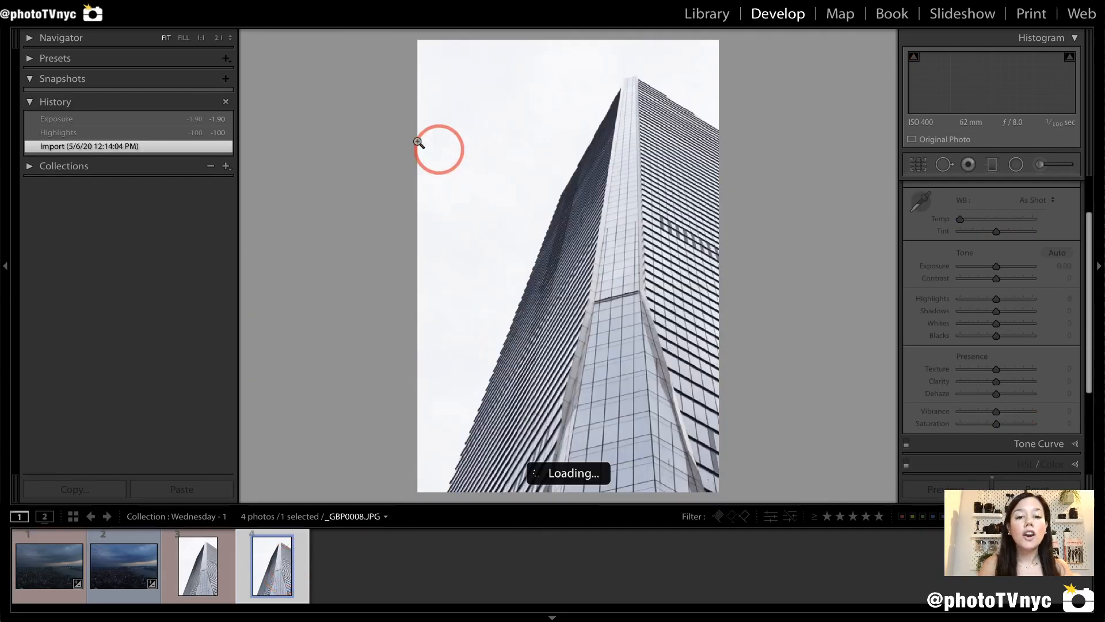
pyautogui.moveTo(418, 44)
pyautogui.mouseDown()
pyautogui.moveTo(485, 419)
pyautogui.moveTo(580, 393)
pyautogui.mouseUp()
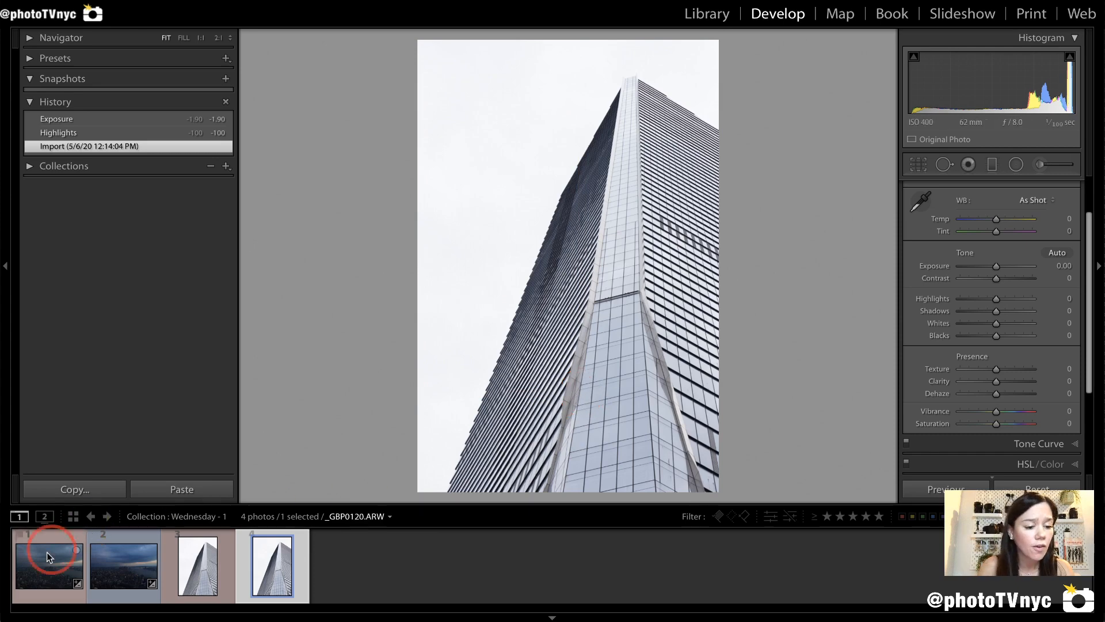
# - Set the exposure of the raw skyline photo _GBP0120.ARW to +3.35
pyautogui.click(39, 565)
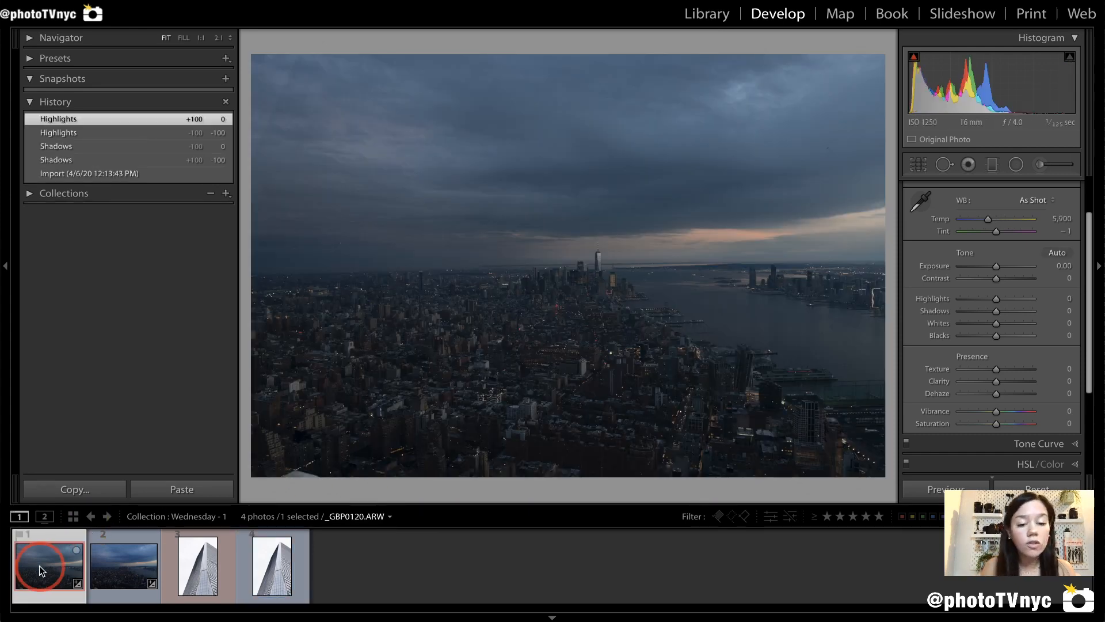
pyautogui.click(532, 617)
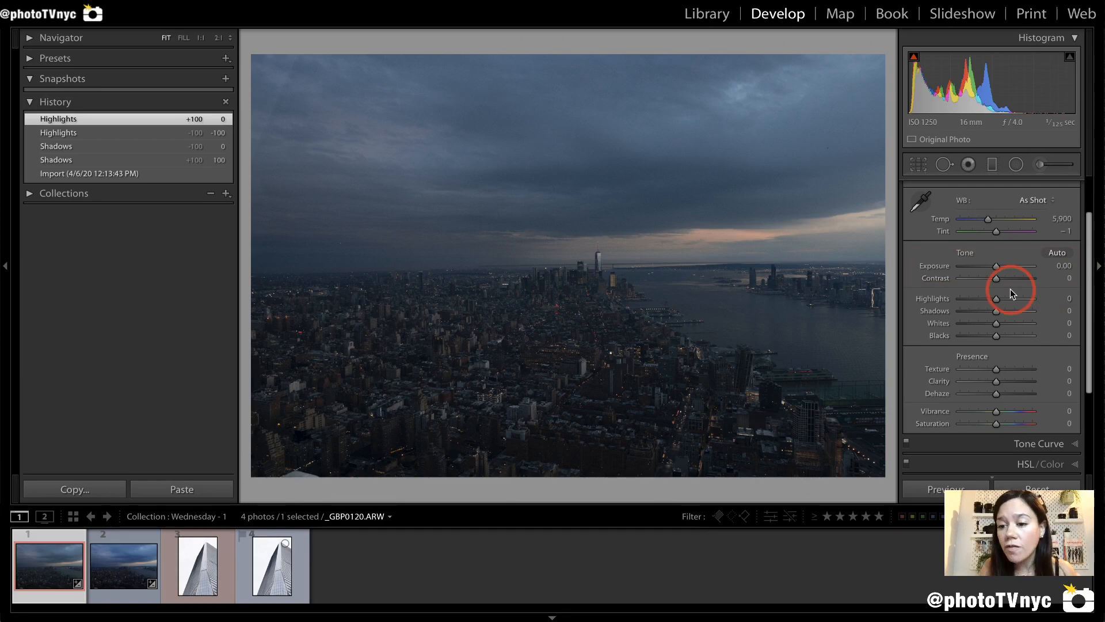
pyautogui.moveTo(997, 266); pyautogui.dragTo(1021, 270)
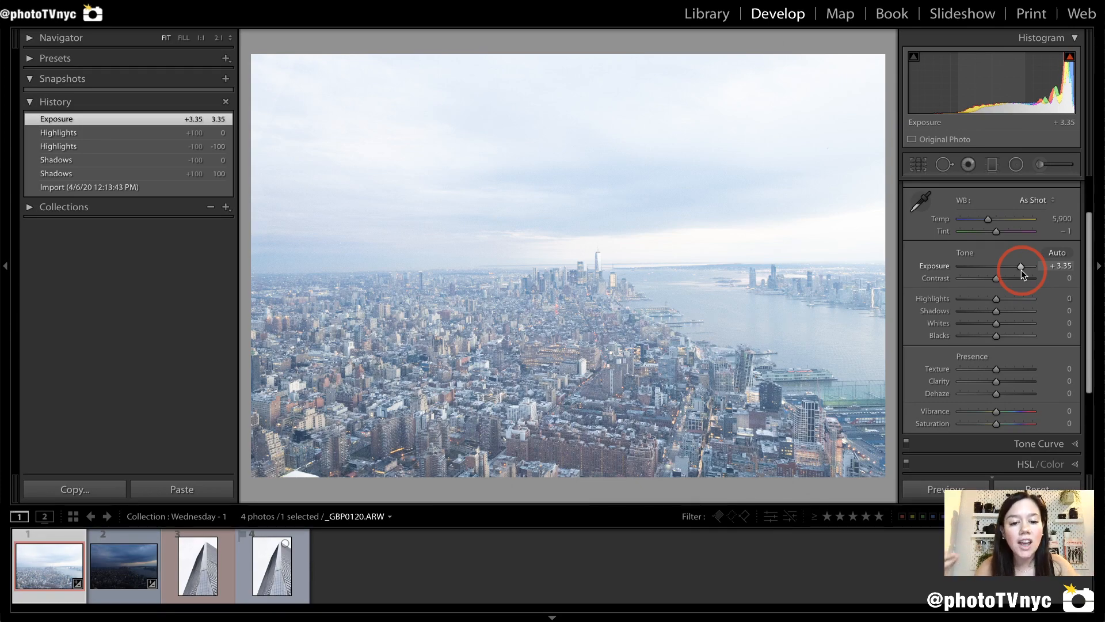
# - Inspect the brightened raw skyline photo at 1:1 across the foreground buildings, the river and the distant towers for recovered shadow detail
pyautogui.click(410, 341)
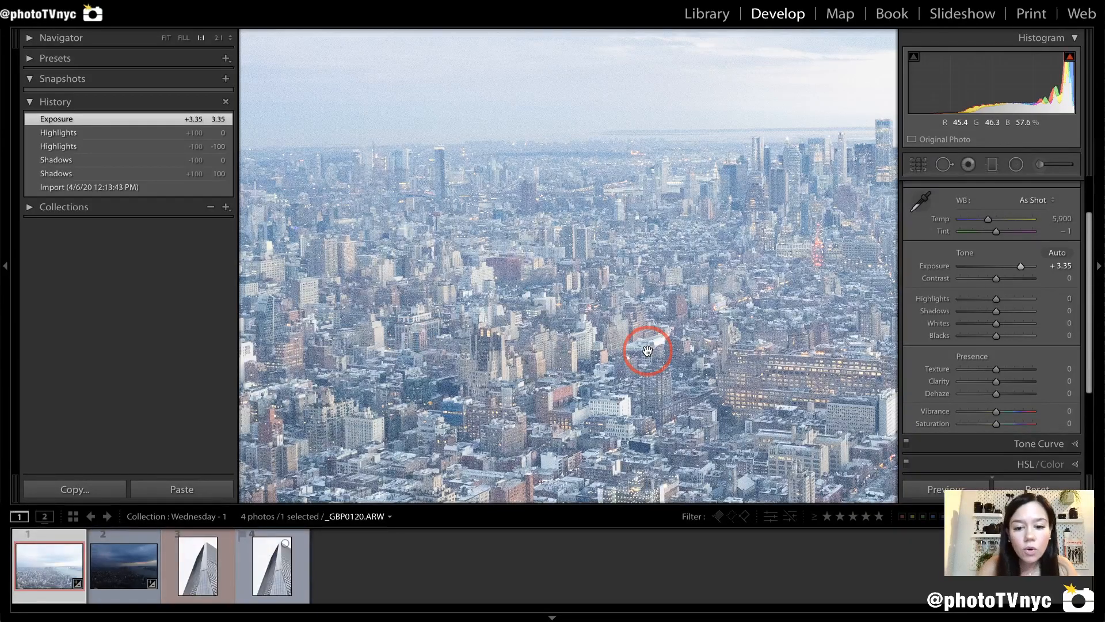
pyautogui.moveTo(688, 365); pyautogui.dragTo(439, 98)
pyautogui.moveTo(580, 180); pyautogui.dragTo(359, 347)
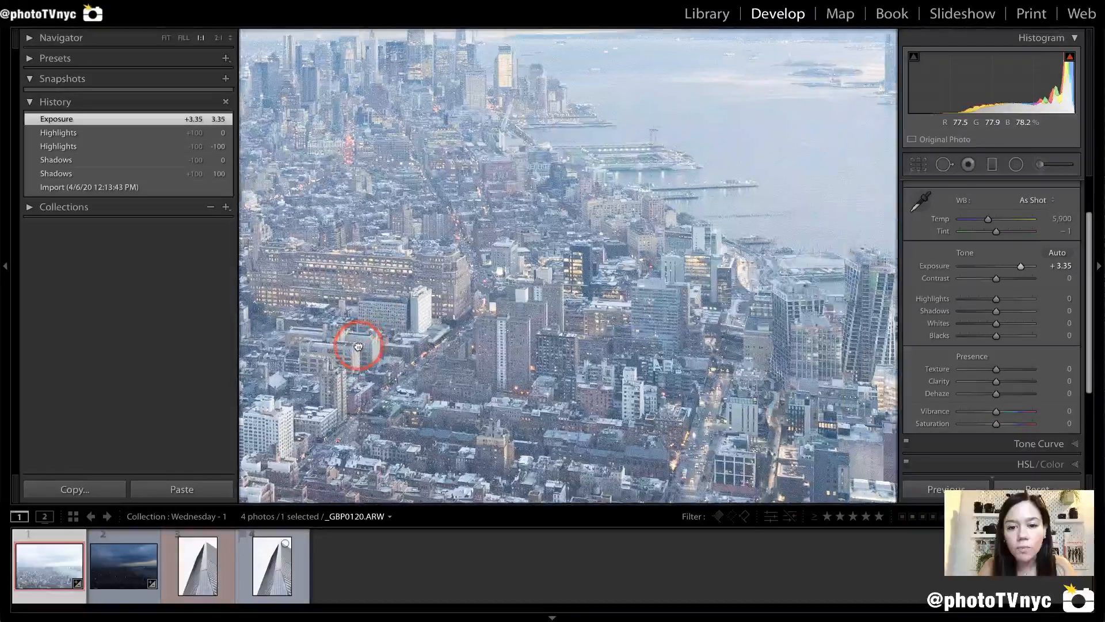
pyautogui.moveTo(385, 213); pyautogui.dragTo(577, 362)
pyautogui.moveTo(593, 274); pyautogui.dragTo(508, 316)
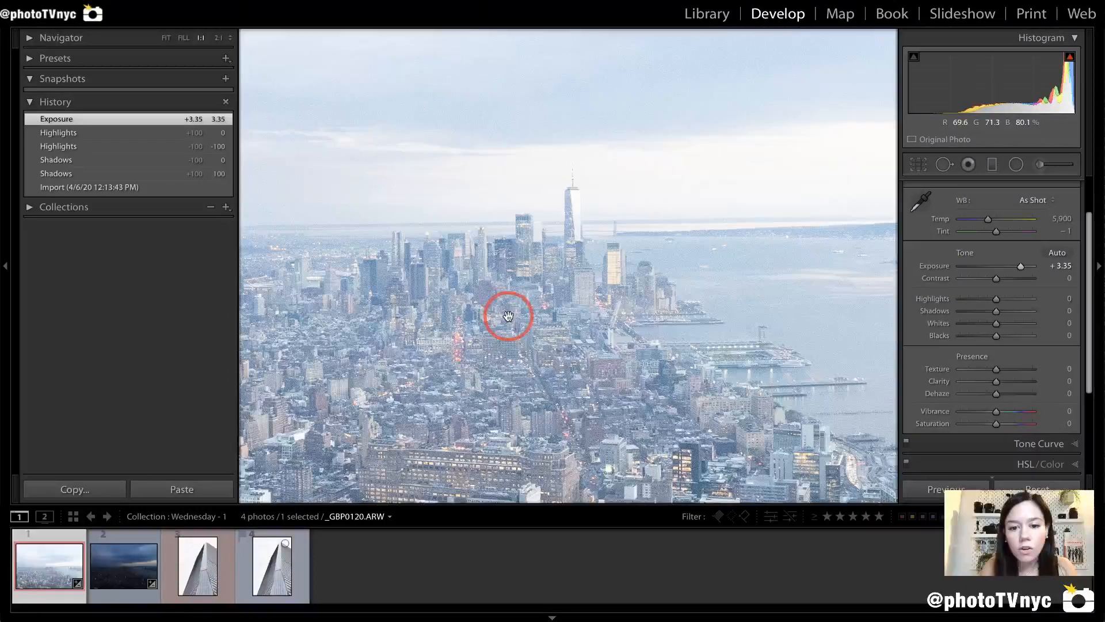
pyautogui.click(431, 370)
pyautogui.moveTo(432, 247); pyautogui.dragTo(673, 202)
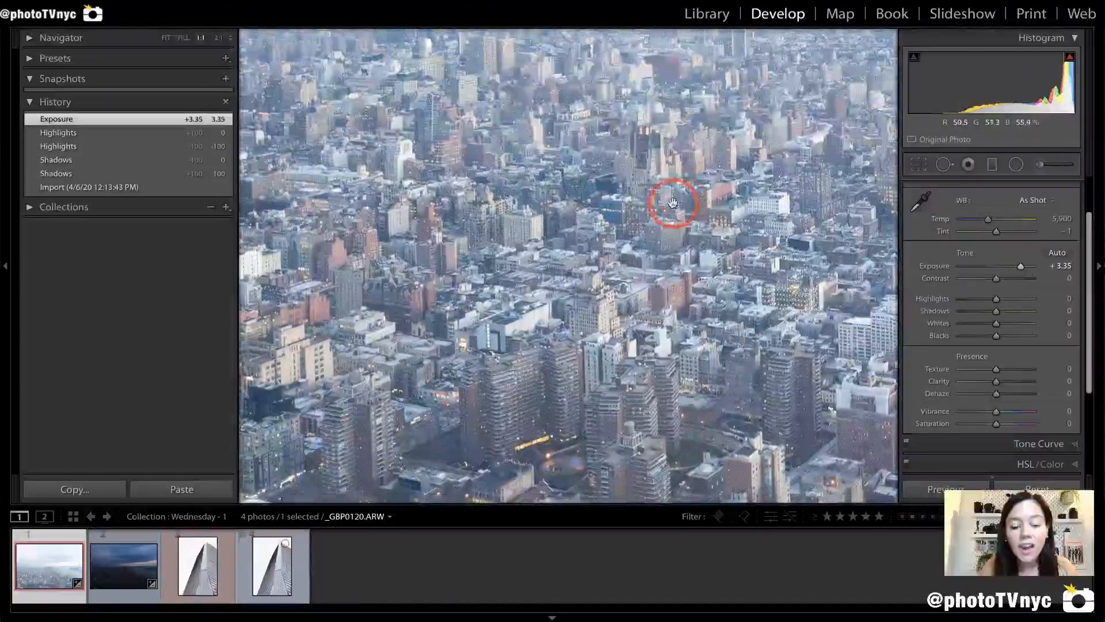
pyautogui.moveTo(432, 295); pyautogui.dragTo(554, 300)
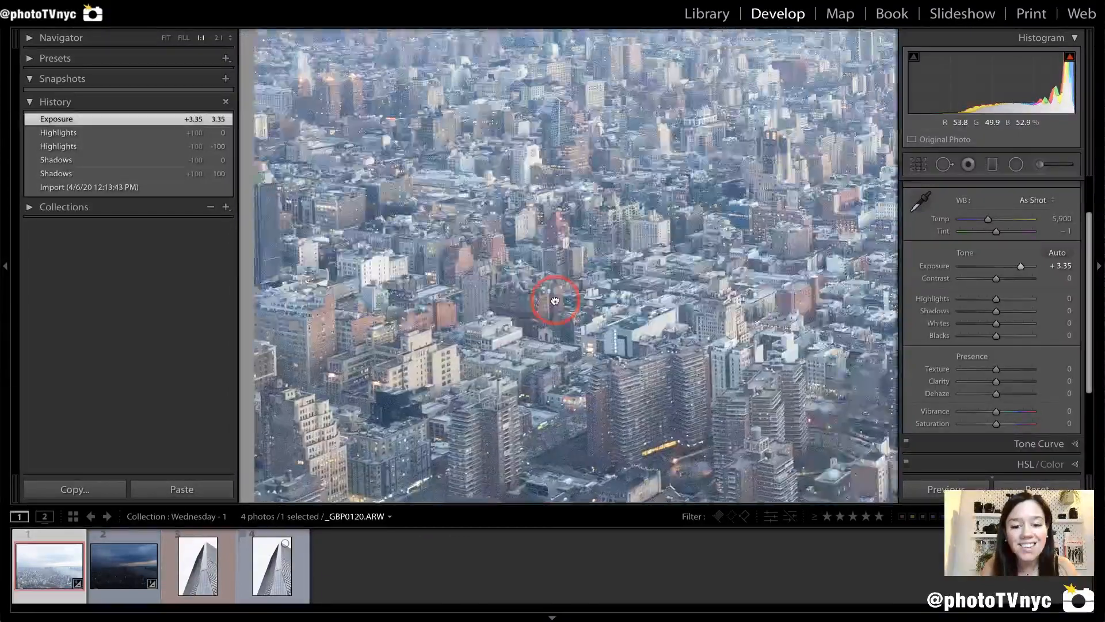
pyautogui.moveTo(713, 264); pyautogui.dragTo(507, 262)
pyautogui.moveTo(709, 248); pyautogui.dragTo(492, 385)
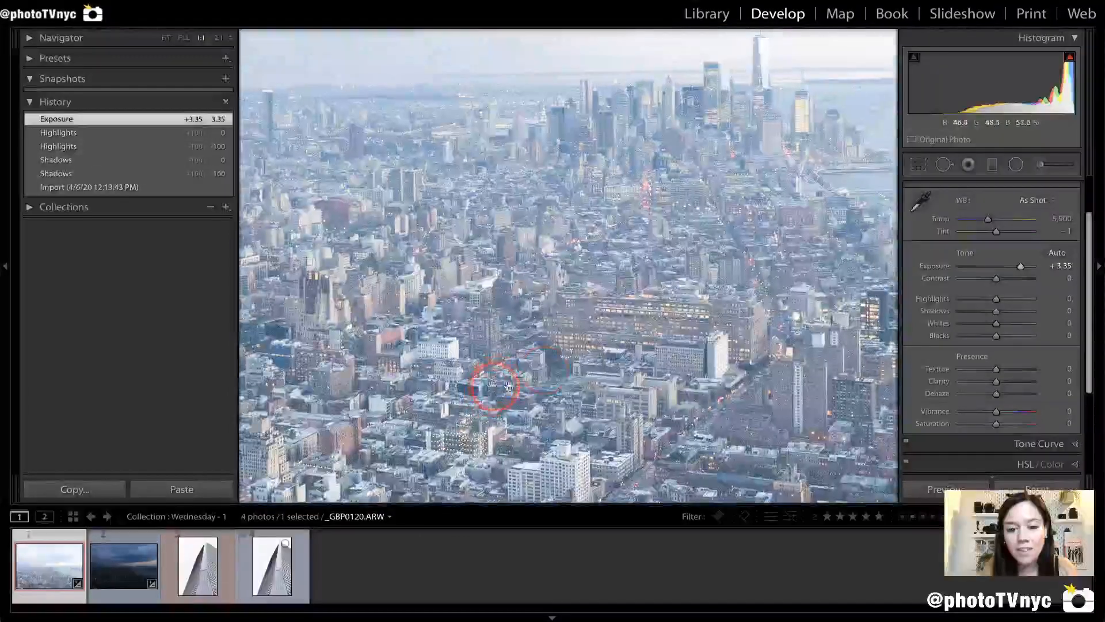
pyautogui.click(511, 264)
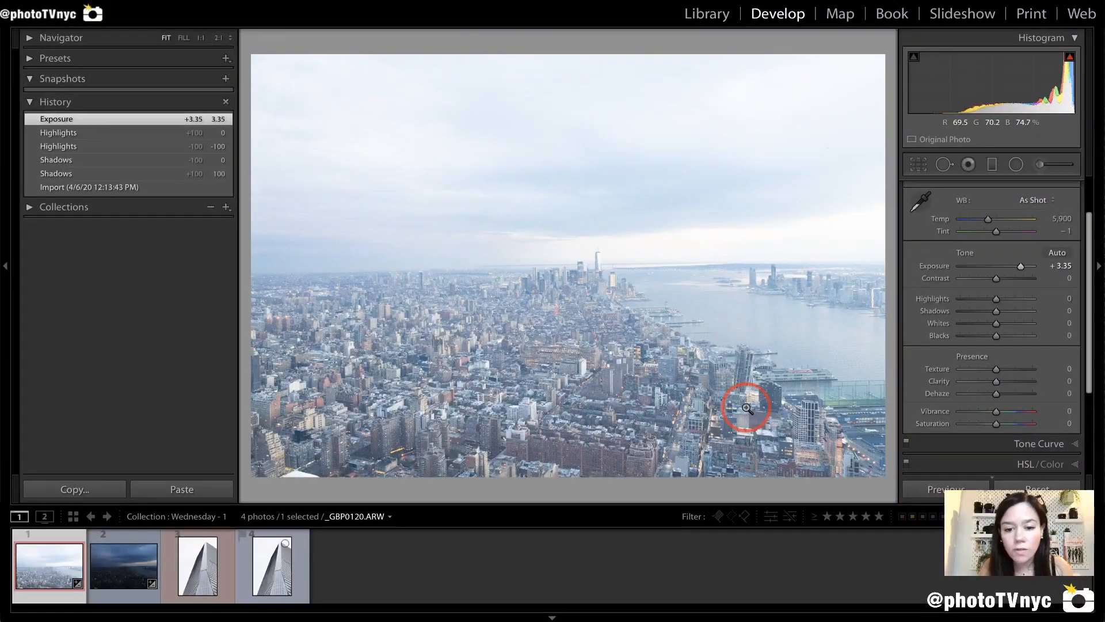
# - Set the exposure of _GBP0120.JPG to +3.95 and inspect the foreground buildings at 1:1
pyautogui.click(122, 566)
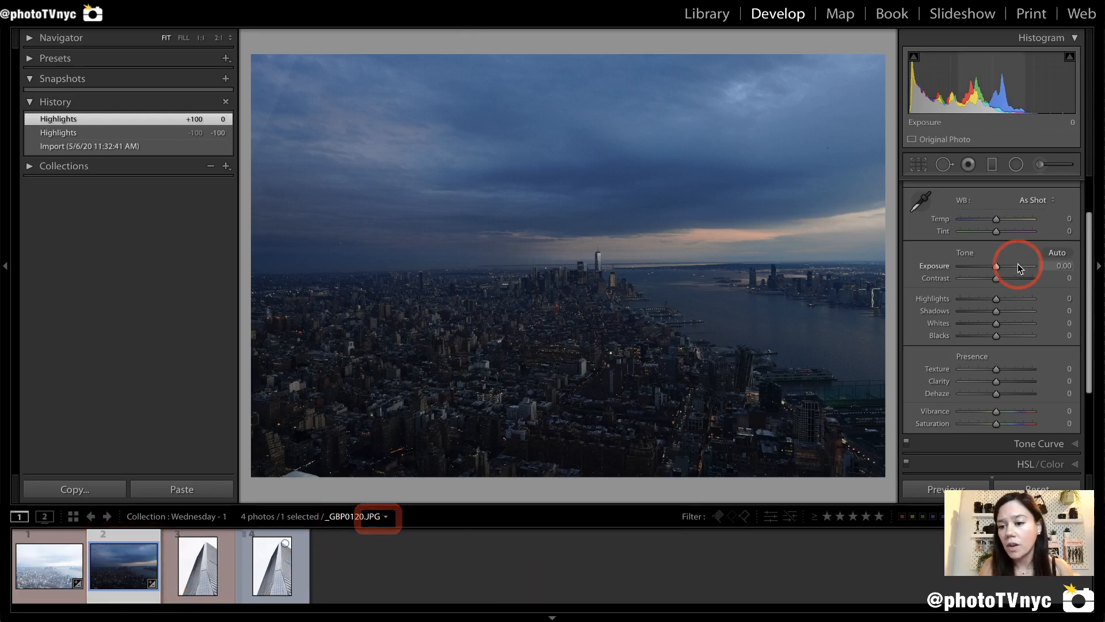
pyautogui.moveTo(996, 268); pyautogui.dragTo(1024, 266)
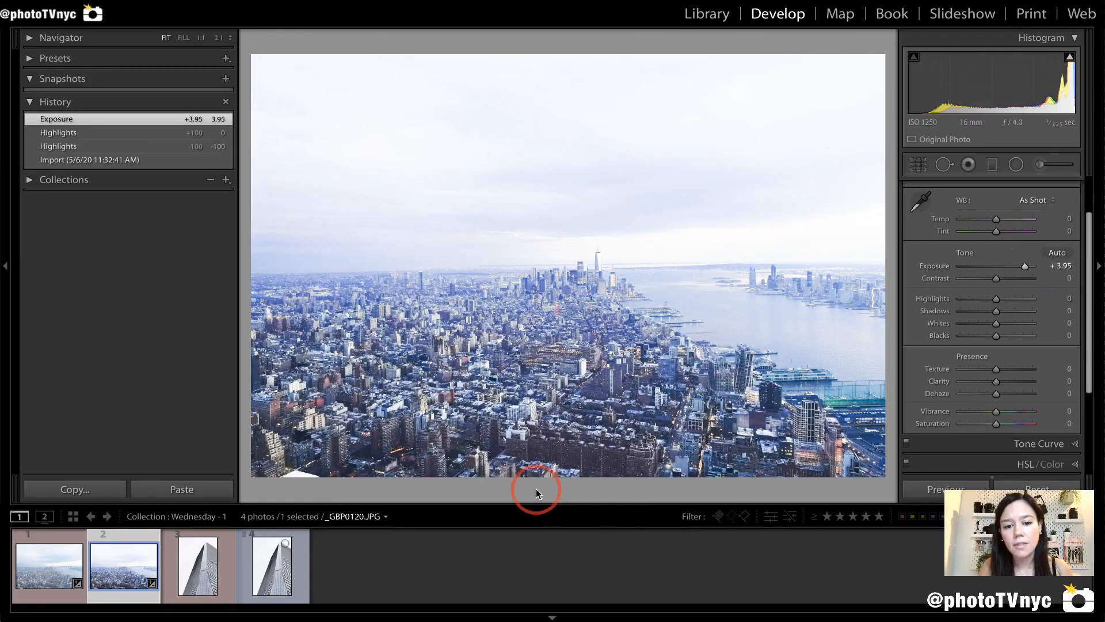
pyautogui.click(431, 389)
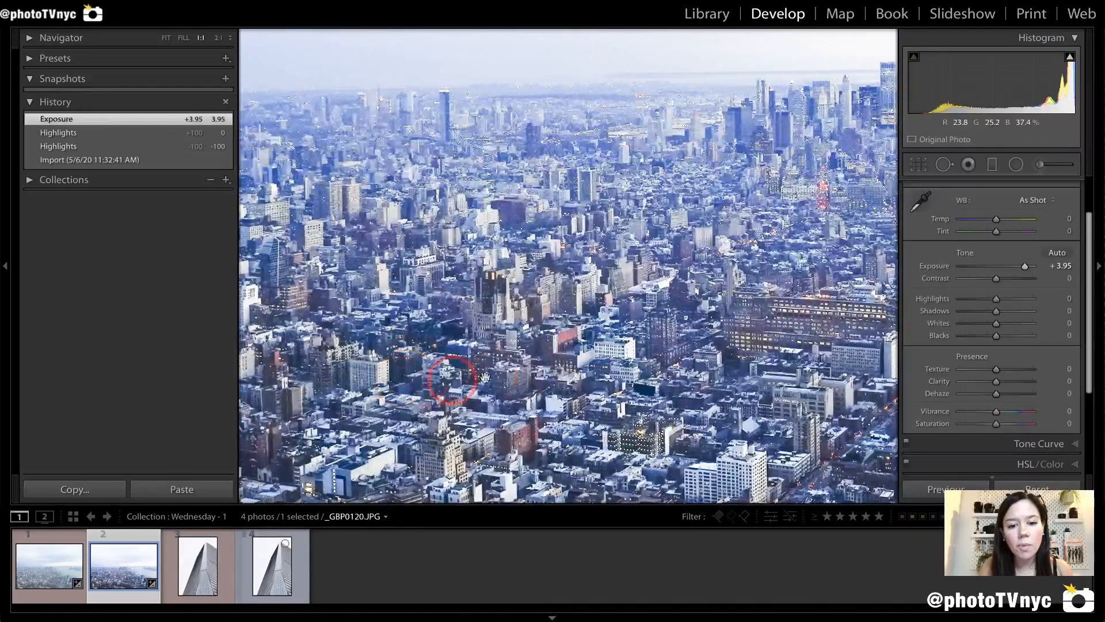
pyautogui.moveTo(569, 356); pyautogui.dragTo(424, 197)
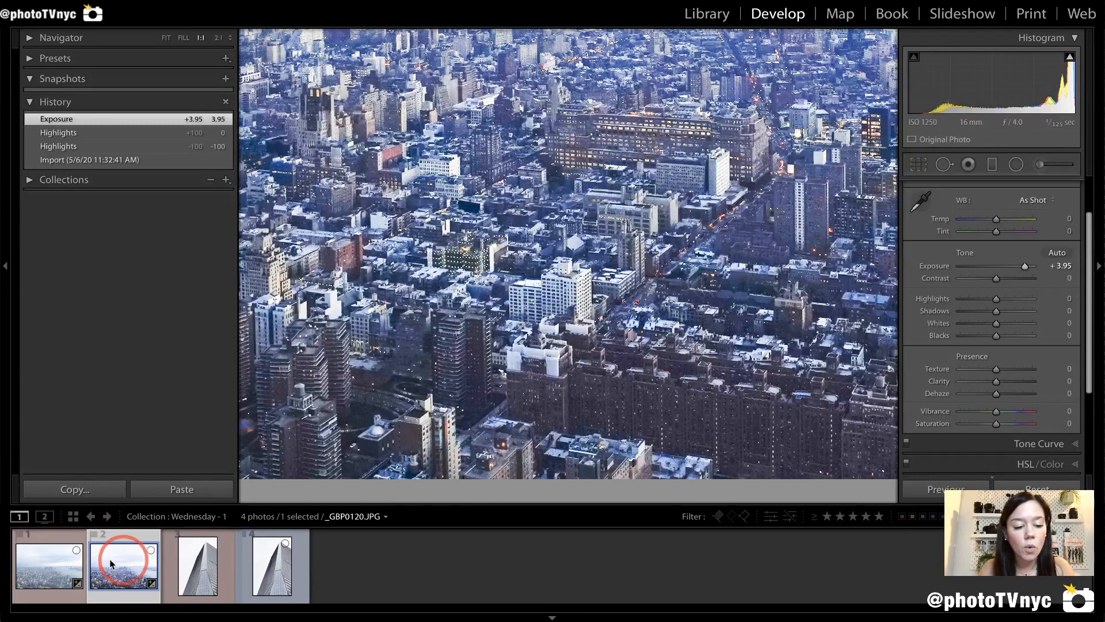
# - Compare _GBP0120.JPG and _GBP0120.ARW side by side at 1:1 for color and shadow detail, and return to developing the JPG
pyautogui.keyDown('ctrl'); pyautogui.click(63, 565); pyautogui.keyUp('ctrl')
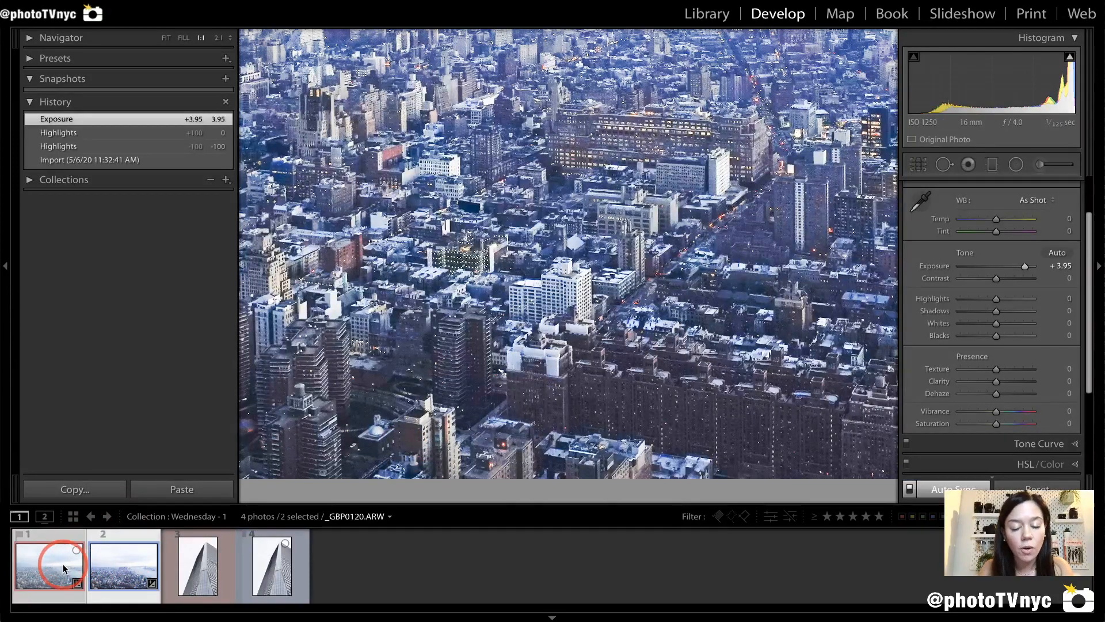
pyautogui.press('c')
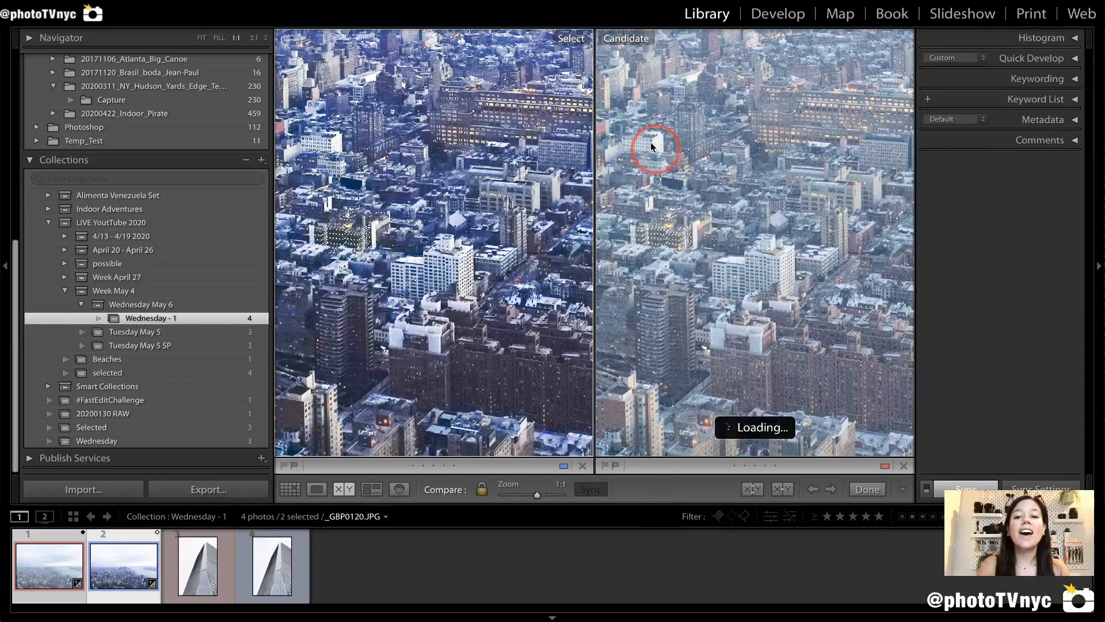
pyautogui.click(616, 91)
pyautogui.moveTo(691, 196)
pyautogui.mouseDown()
pyautogui.moveTo(814, 330)
pyautogui.moveTo(856, 437)
pyautogui.moveTo(861, 427)
pyautogui.mouseUp()
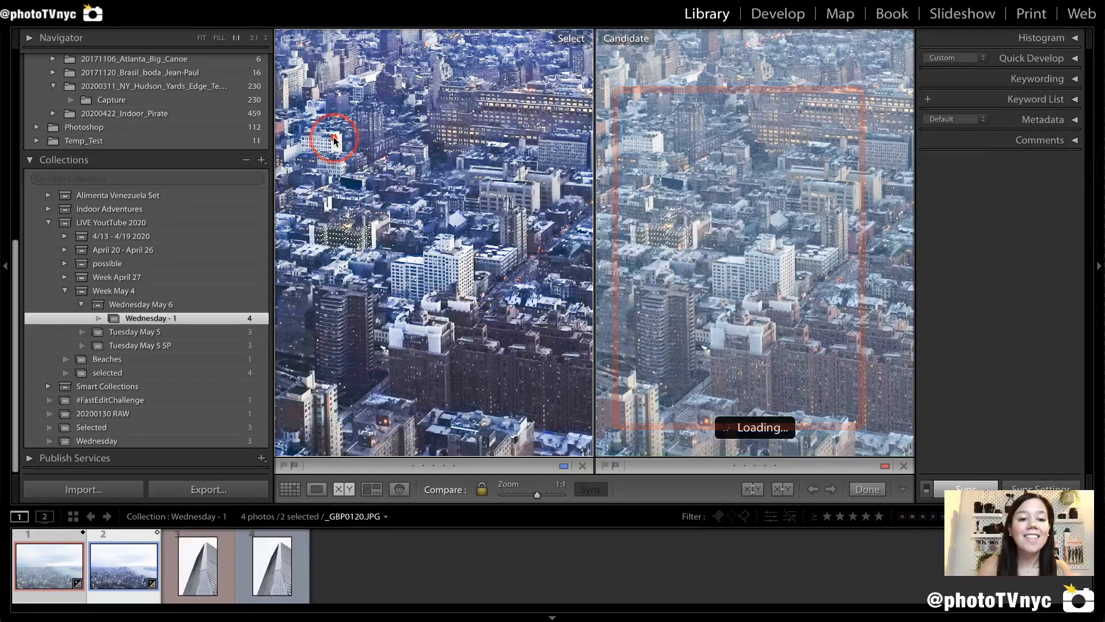
pyautogui.moveTo(296, 118)
pyautogui.mouseDown()
pyautogui.moveTo(557, 395)
pyautogui.moveTo(559, 419)
pyautogui.mouseUp()
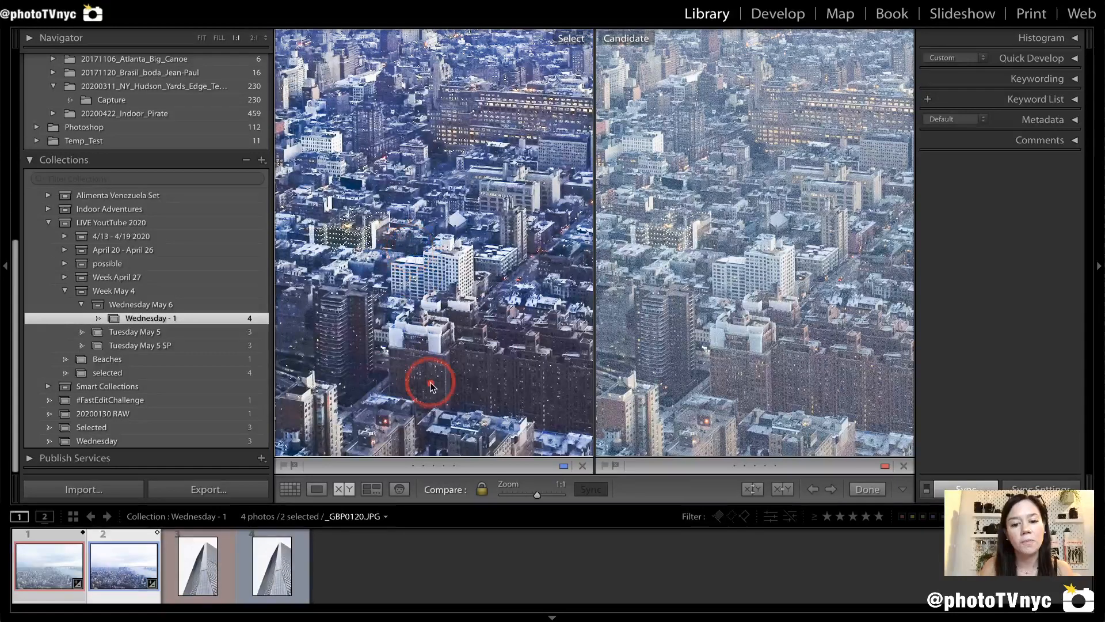
pyautogui.click(508, 451)
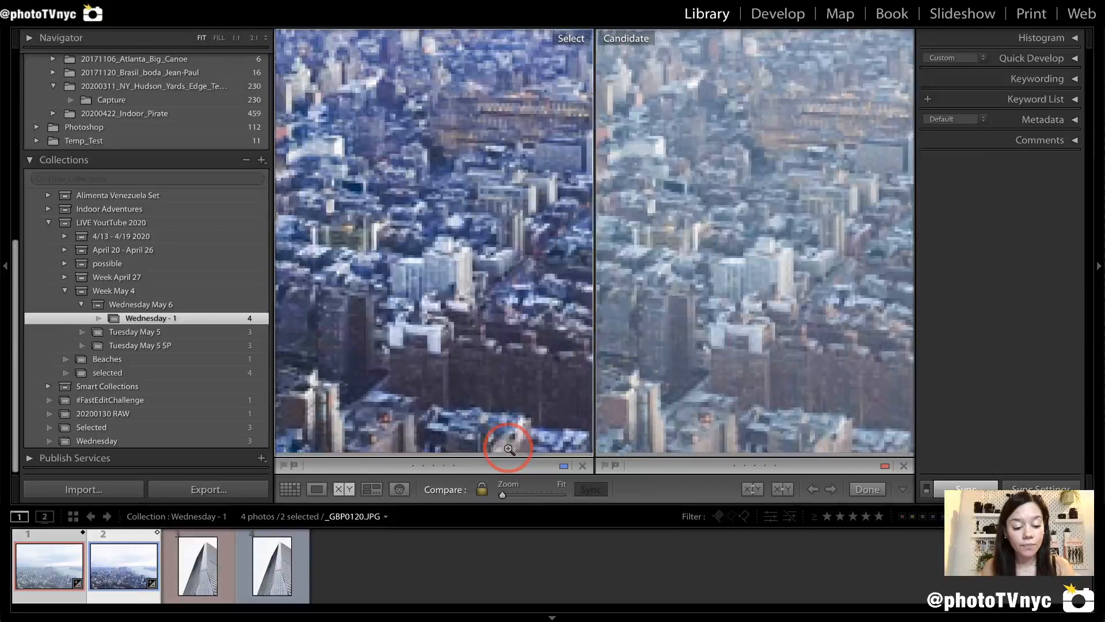
pyautogui.click(344, 581)
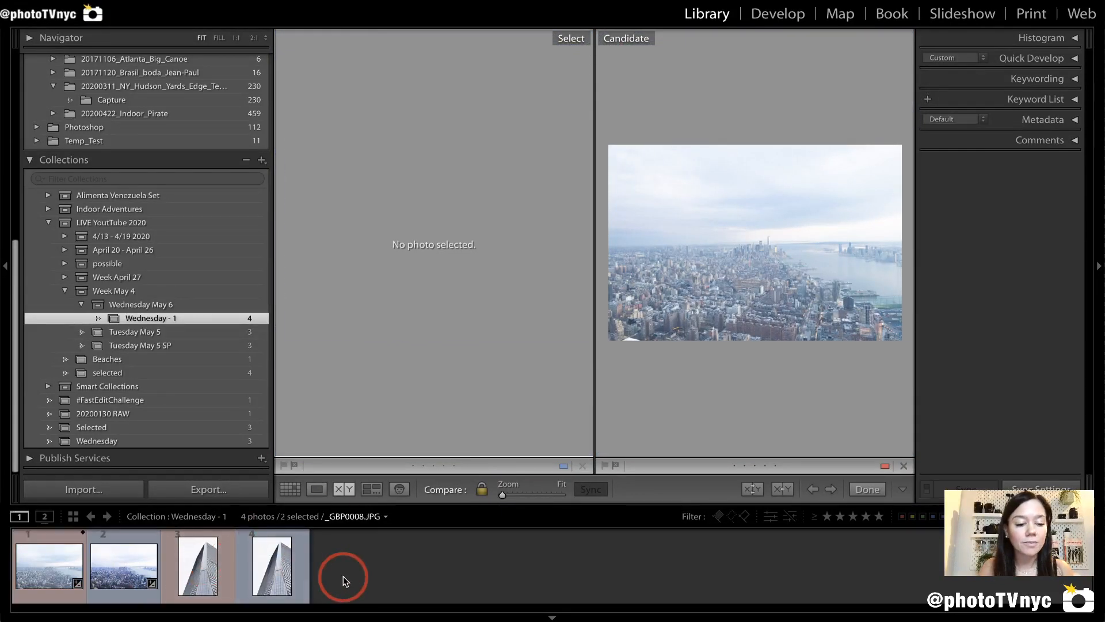
pyautogui.press('e')
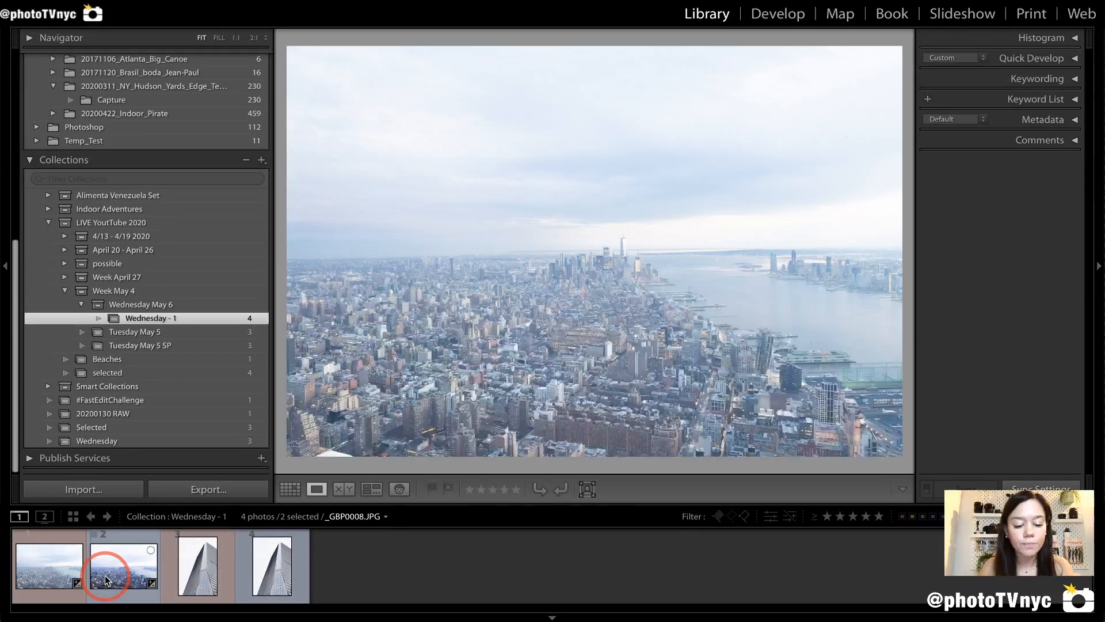
pyautogui.press('d')
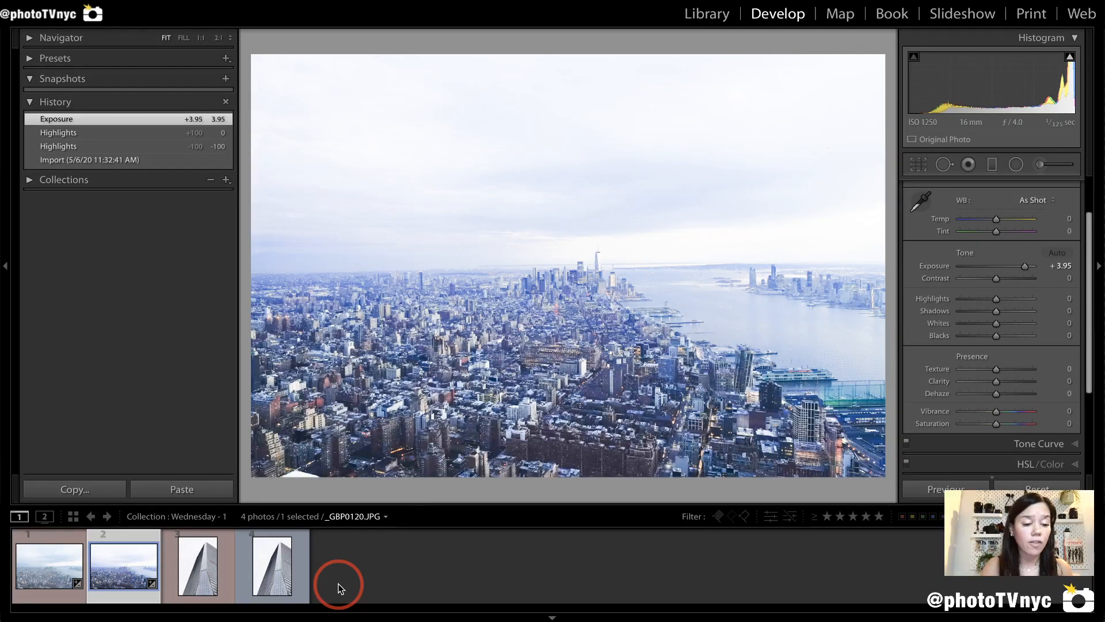
# - Revert both skyline photos, _GBP0120.ARW and _GBP0120.JPG, to their import state in the edit history
pyautogui.click(56, 566)
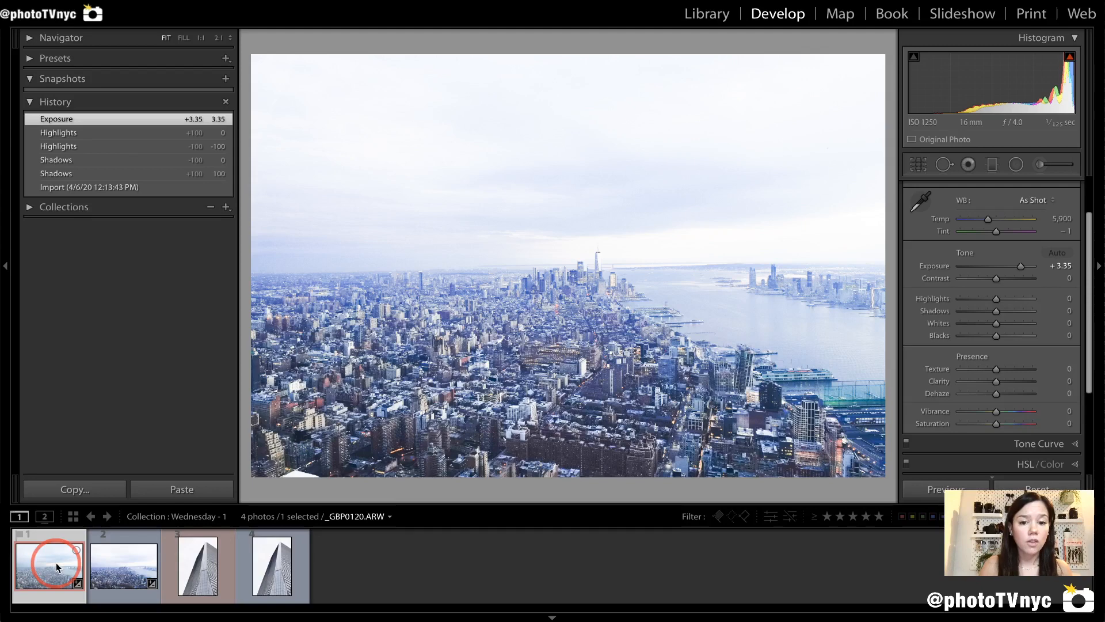
pyautogui.click(81, 187)
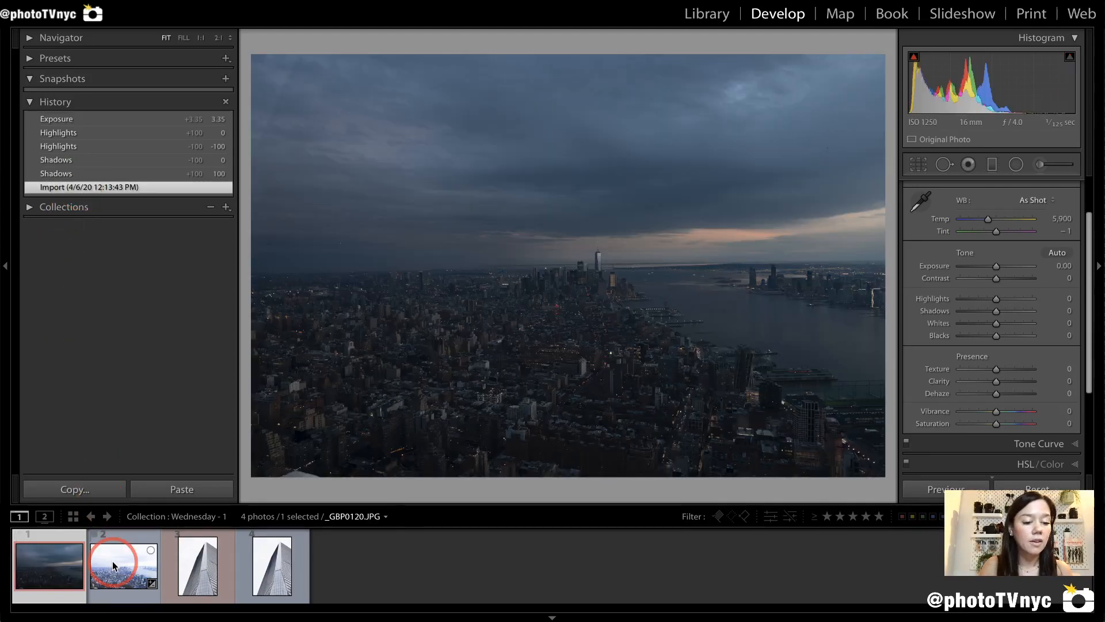
pyautogui.click(112, 561)
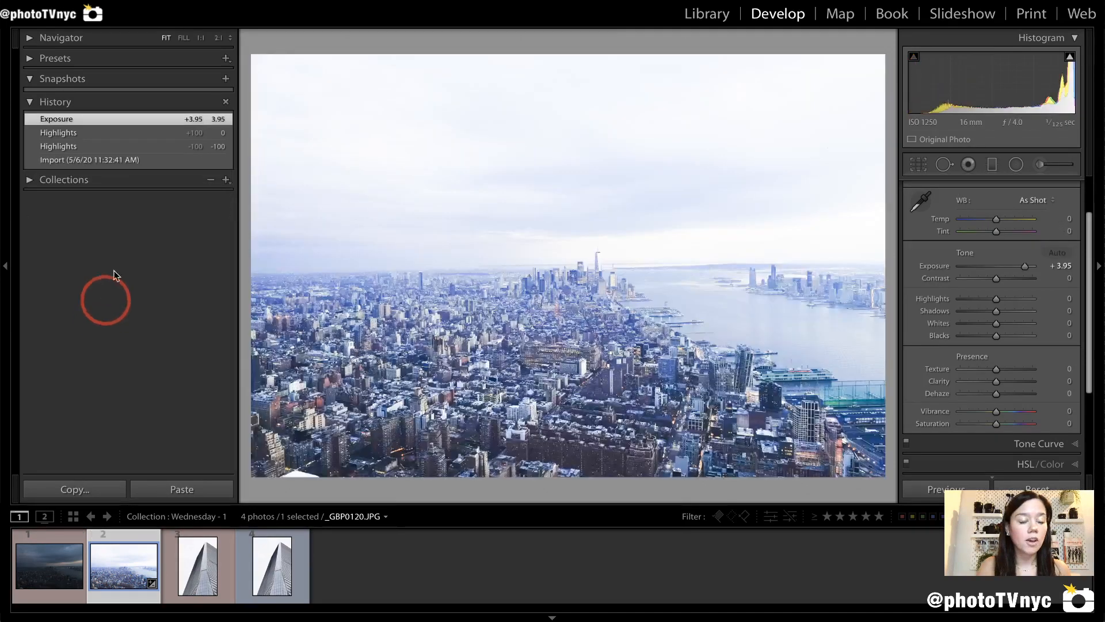
pyautogui.click(103, 161)
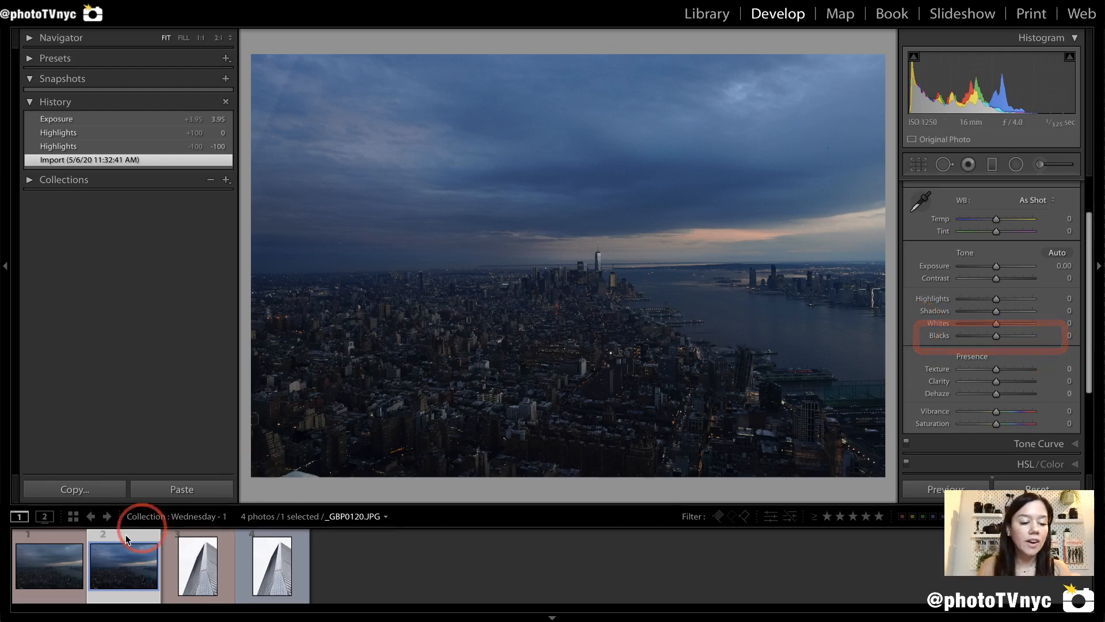
# - Raise the Blacks of the raw skyline photo _GBP0120.ARW to +100
pyautogui.click(51, 570)
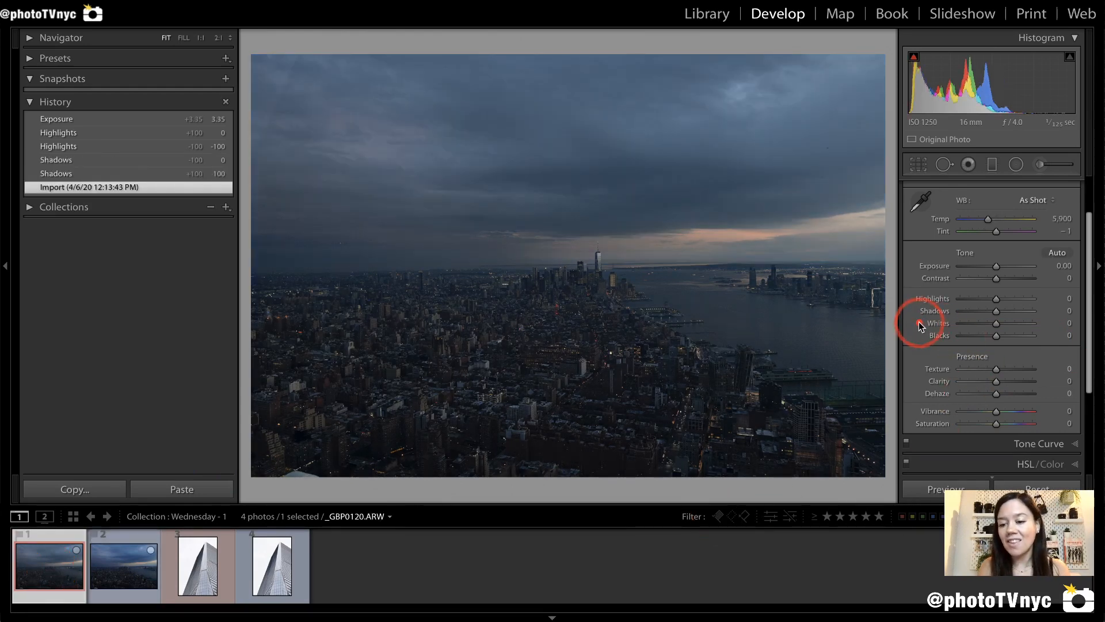
pyautogui.moveTo(919, 321)
pyautogui.mouseDown()
pyautogui.moveTo(1008, 355)
pyautogui.moveTo(1058, 352)
pyautogui.mouseUp()
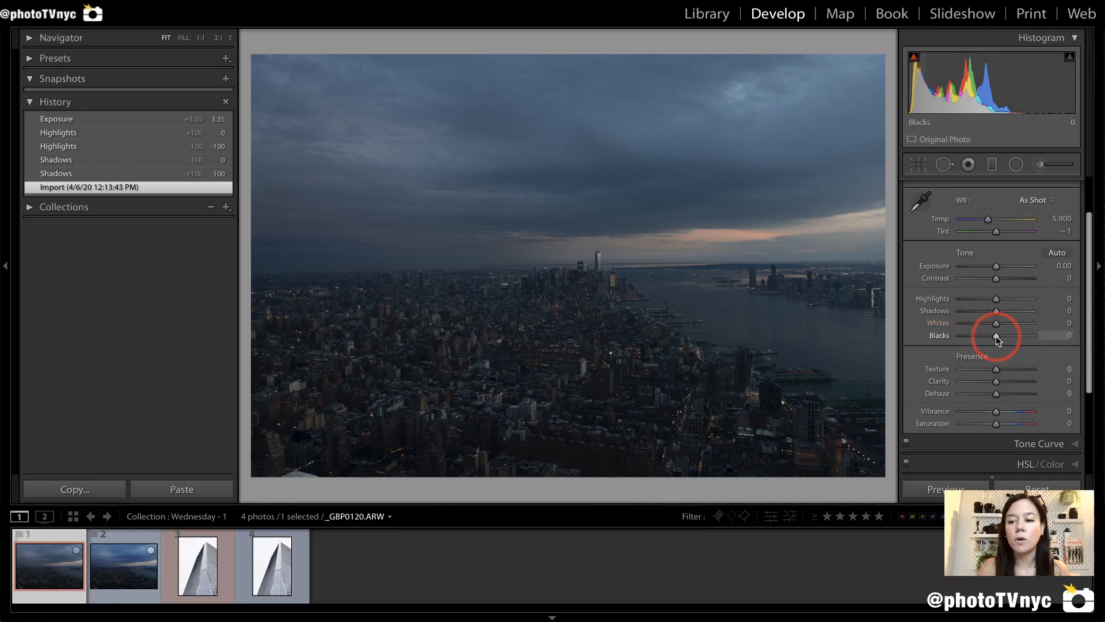
pyautogui.moveTo(996, 336); pyautogui.dragTo(1041, 338)
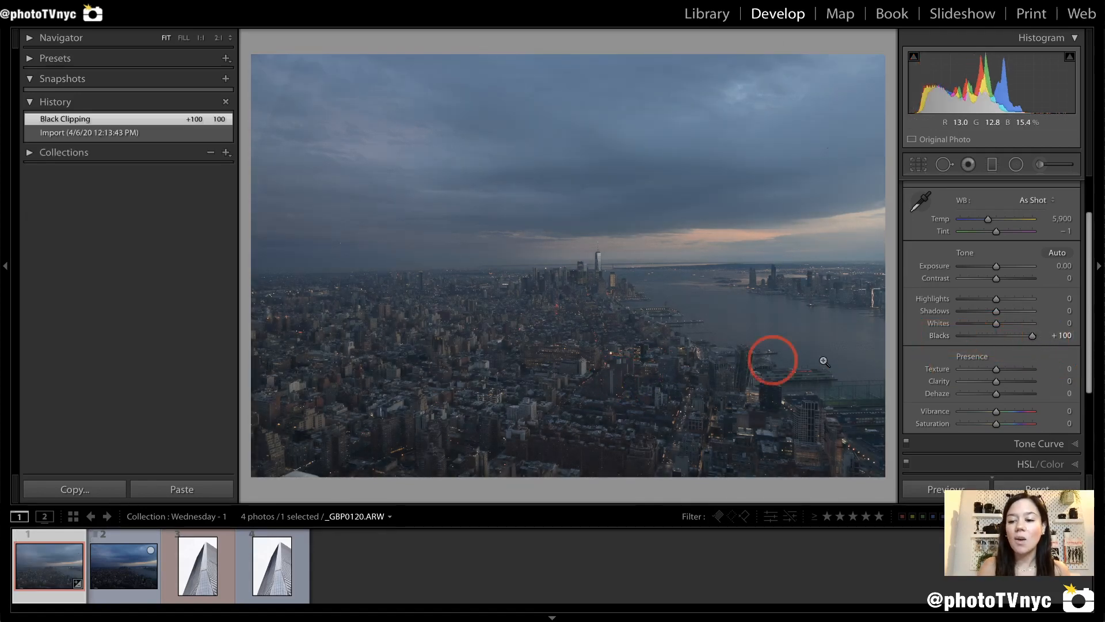
# - Inspect the raw skyline photo at 1:1 across the dark foreground buildings and the distant towers for recovered shadow detail
pyautogui.click(454, 363)
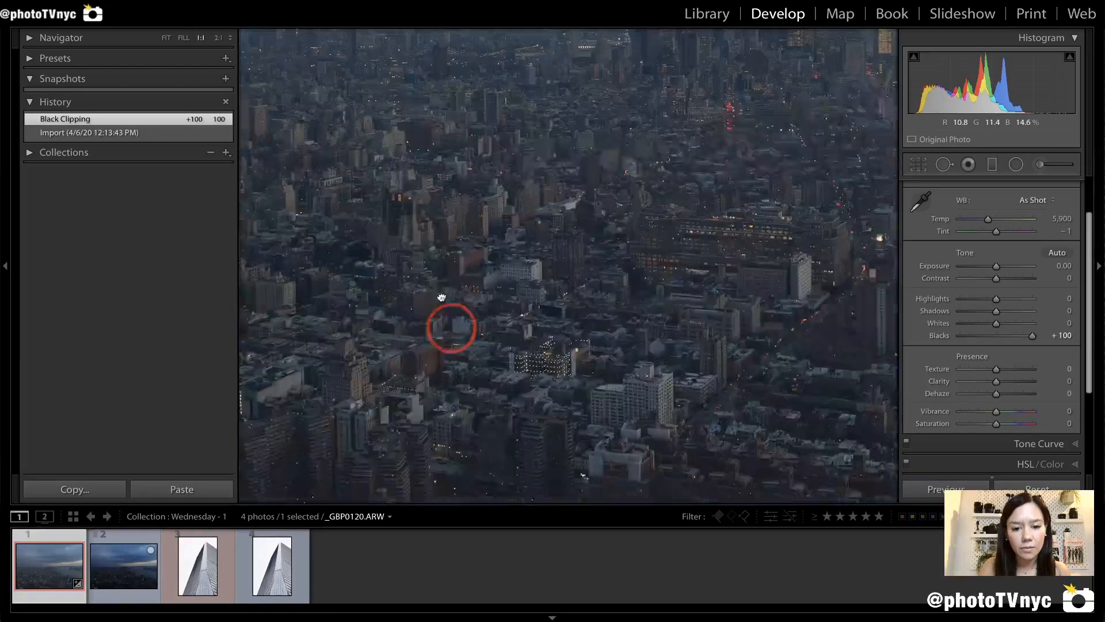
pyautogui.moveTo(441, 297); pyautogui.dragTo(425, 175)
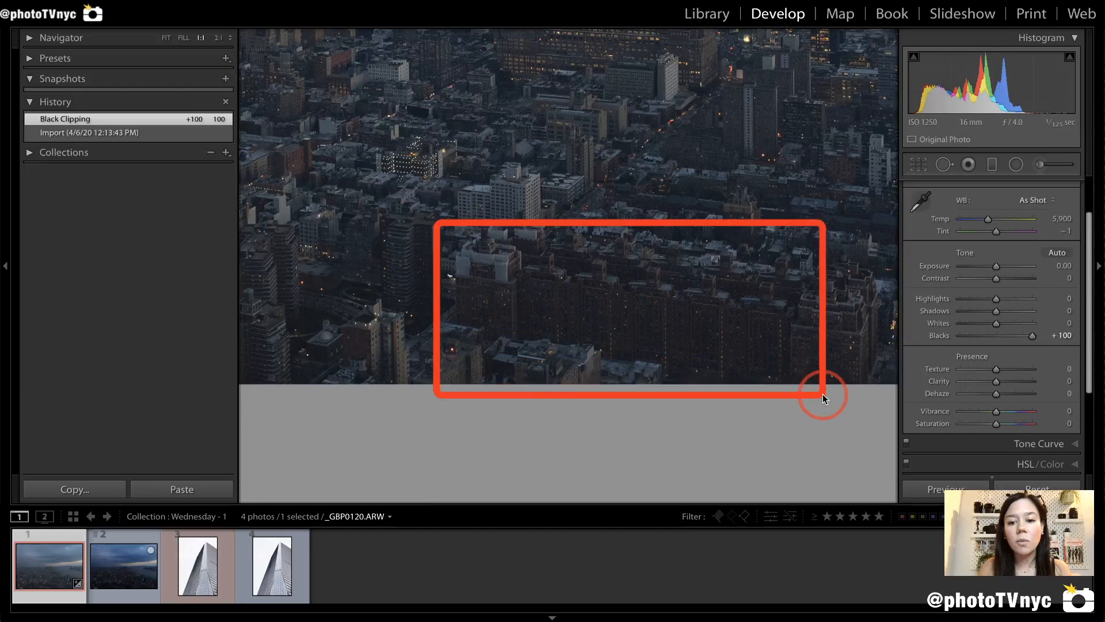
pyautogui.click(470, 137)
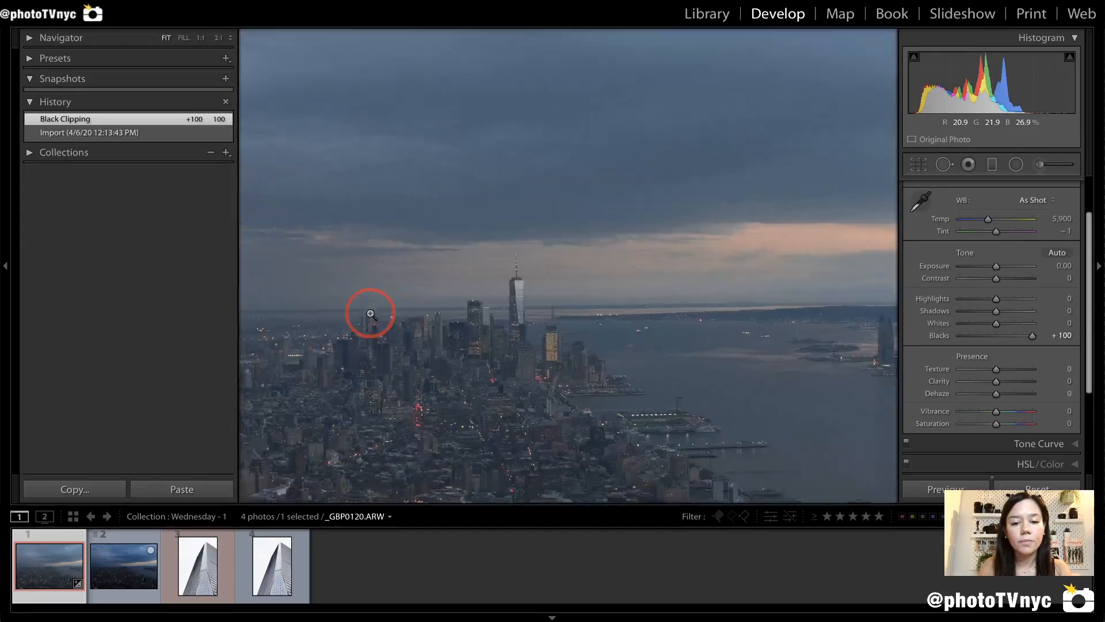
pyautogui.click(395, 383)
pyautogui.click(484, 270)
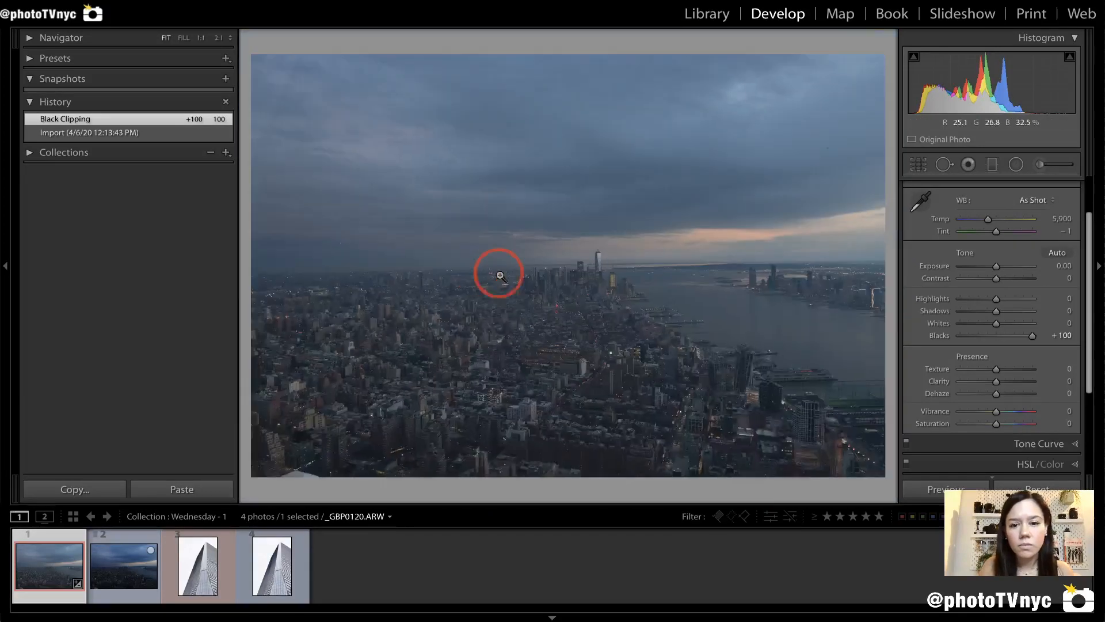
pyautogui.click(345, 412)
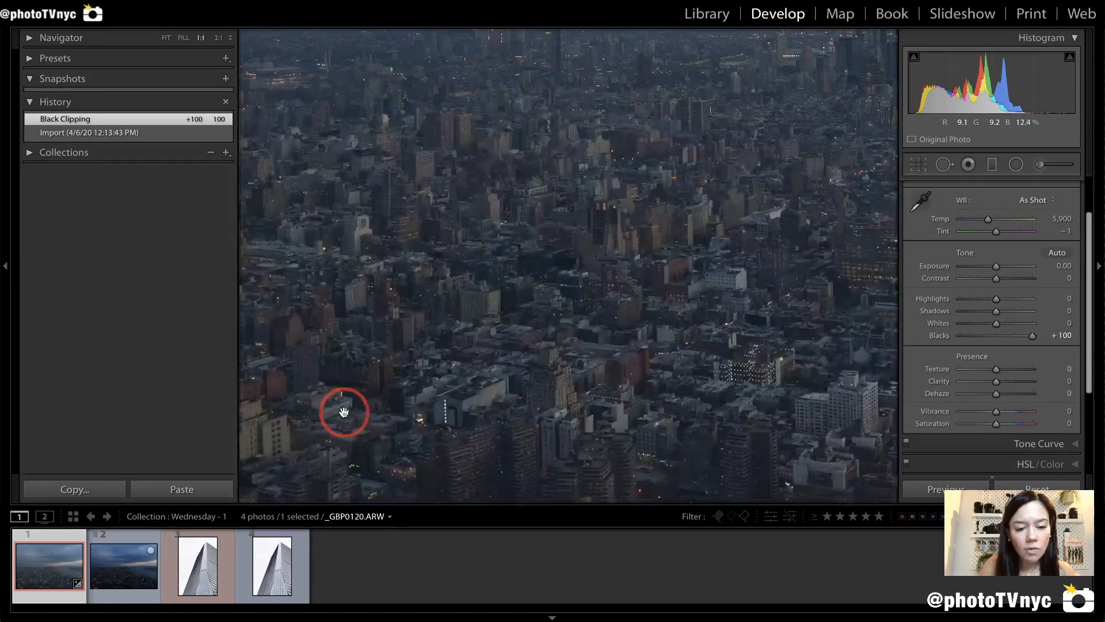
pyautogui.click(398, 435)
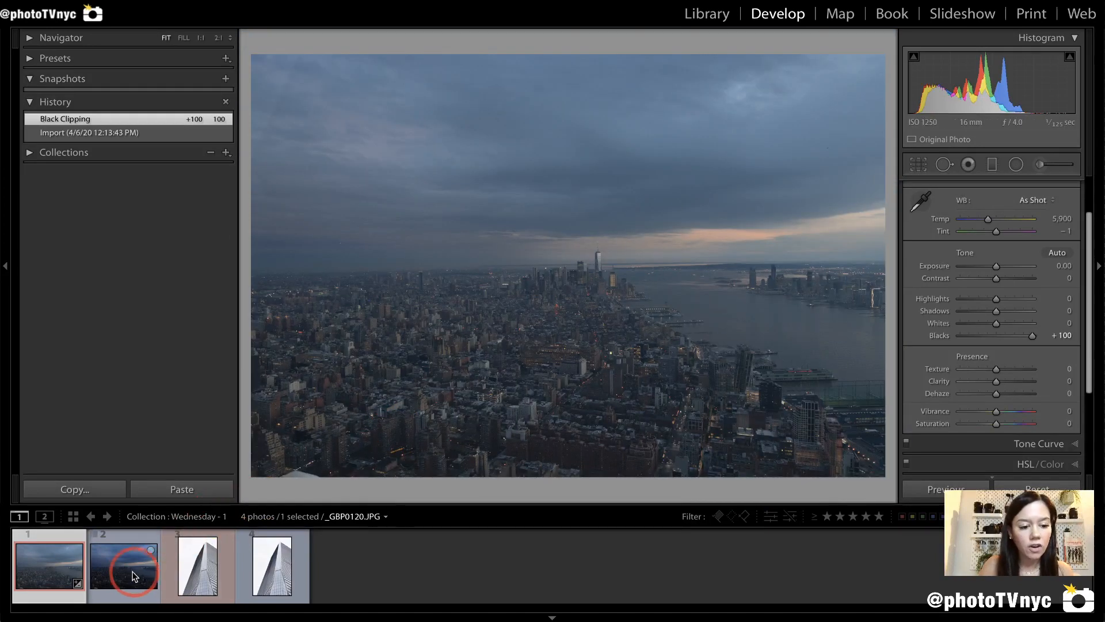
# - Raise the Blacks of _GBP0120.JPG to +100 and inspect the dark foreground buildings at 1:1
pyautogui.click(134, 576)
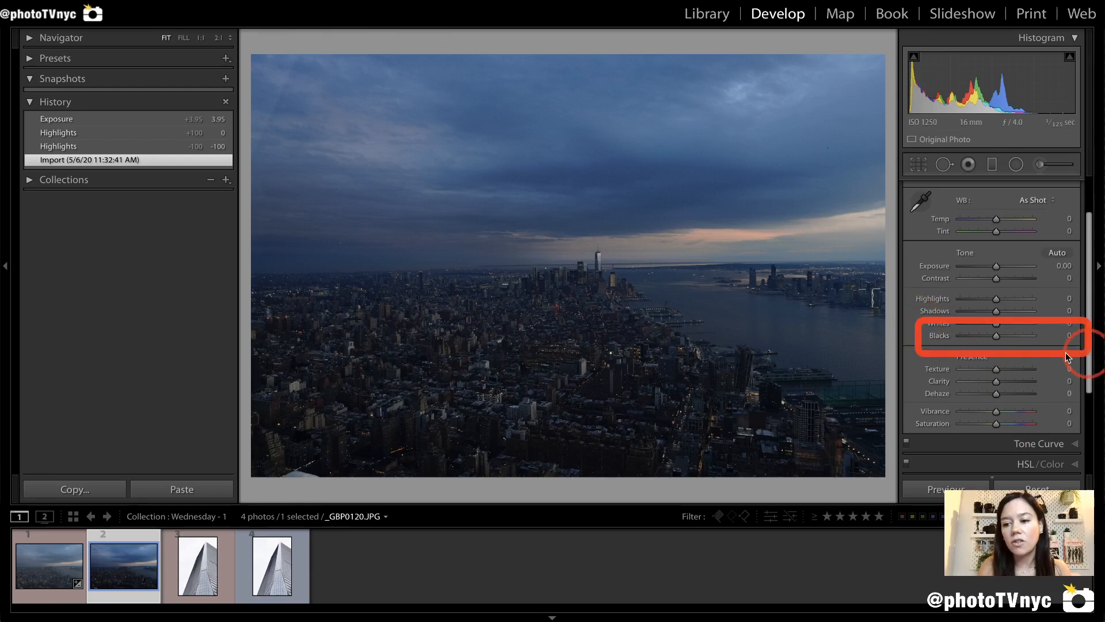
pyautogui.moveTo(996, 336); pyautogui.dragTo(1041, 336)
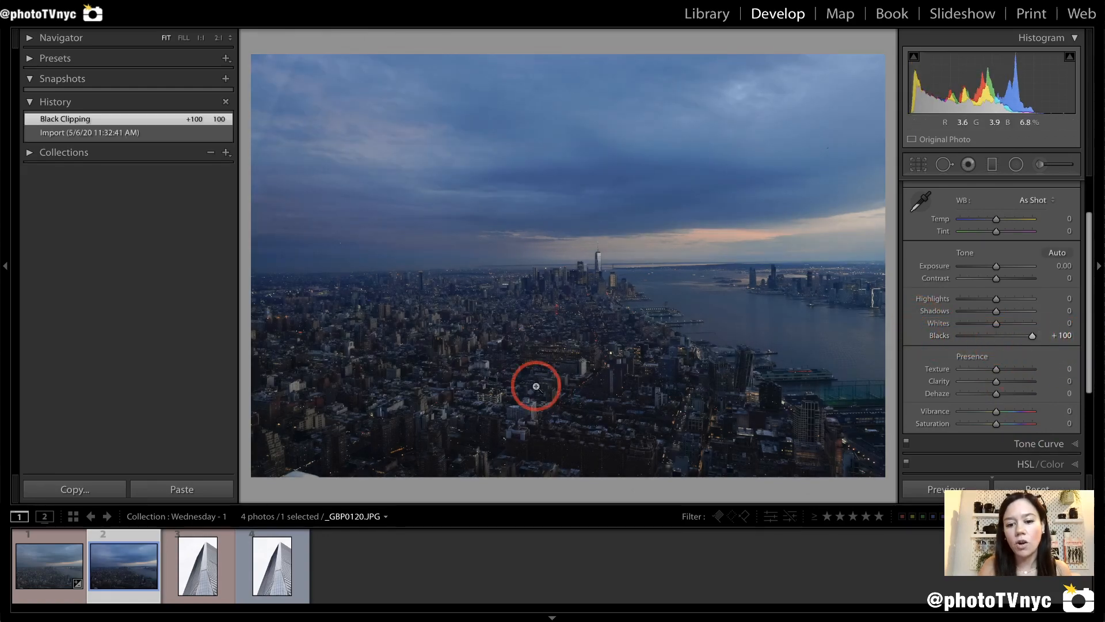
pyautogui.click(569, 456)
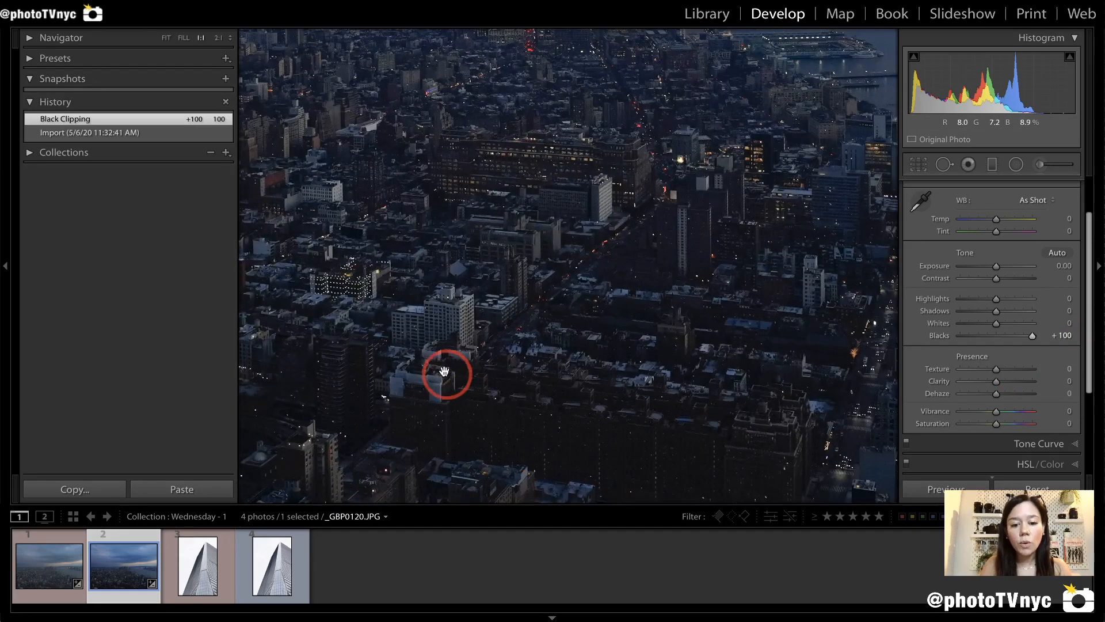
pyautogui.moveTo(422, 354); pyautogui.dragTo(750, 507)
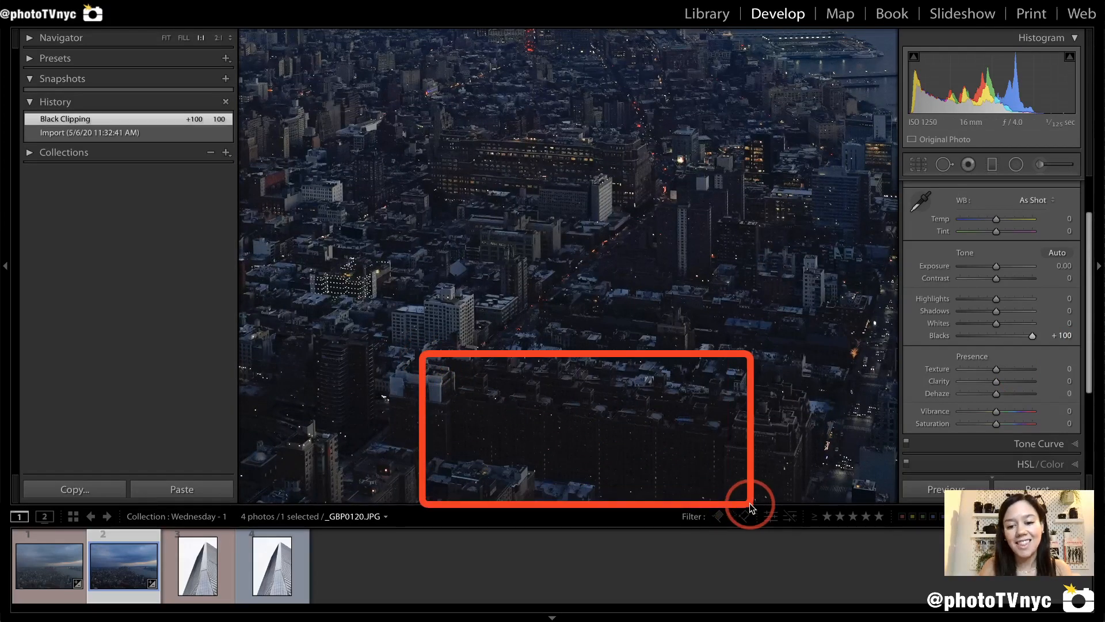
# - Compare _GBP0120.ARW and _GBP0120.JPG side by side at 1:1 along the dark foreground buildings, and return both to the fitted view
pyautogui.click(41, 572)
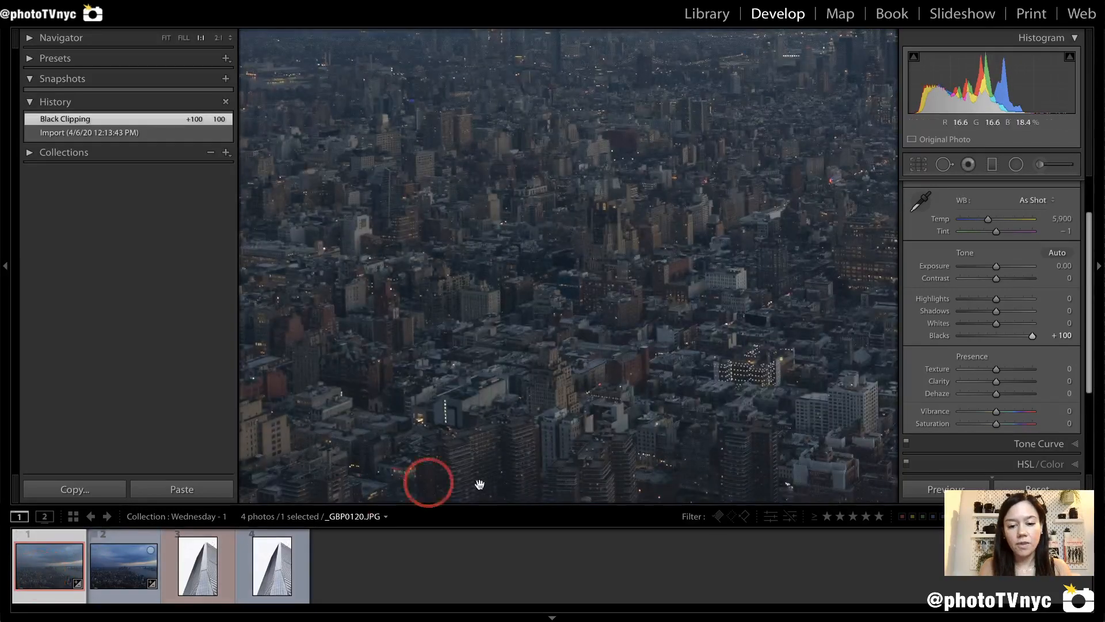
pyautogui.keyDown('shift'); pyautogui.click(110, 575); pyautogui.keyUp('shift')
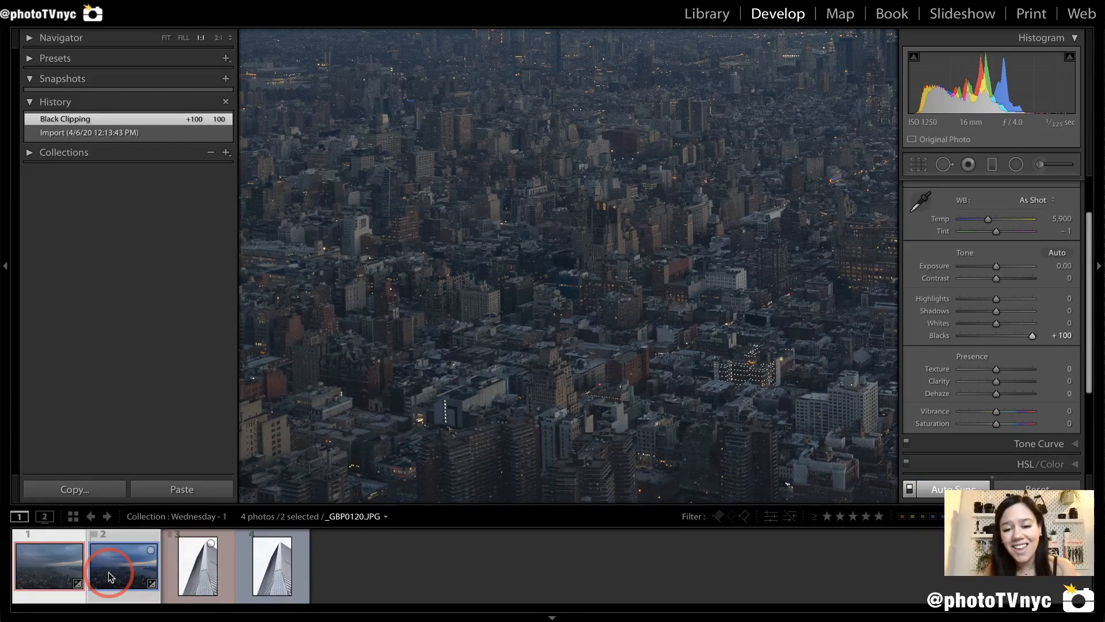
pyautogui.press('c')
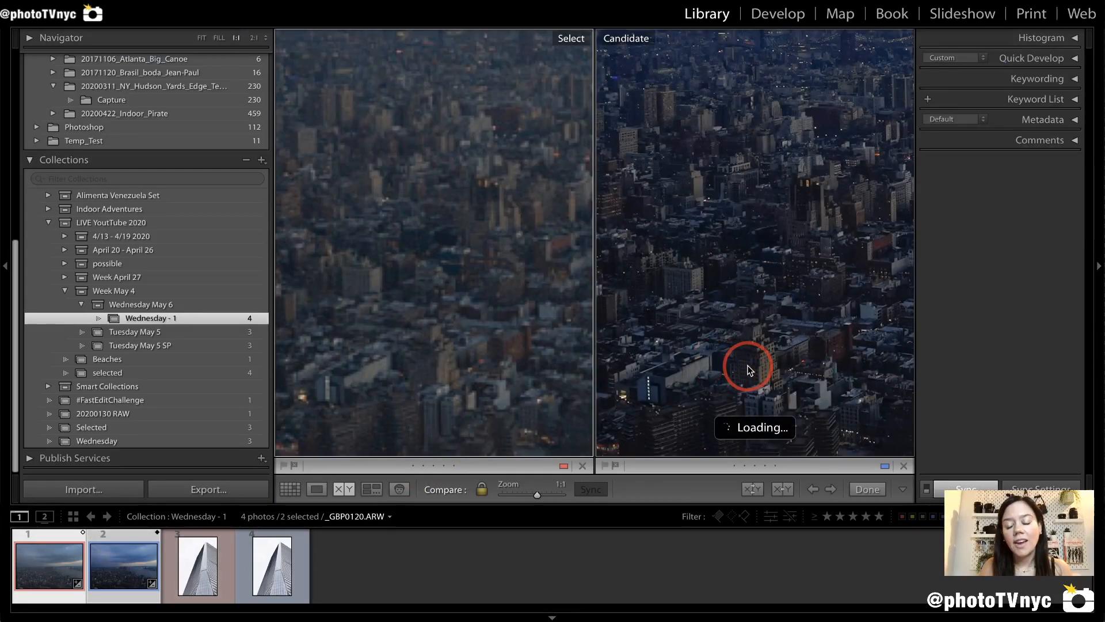
pyautogui.moveTo(721, 271); pyautogui.dragTo(715, 254)
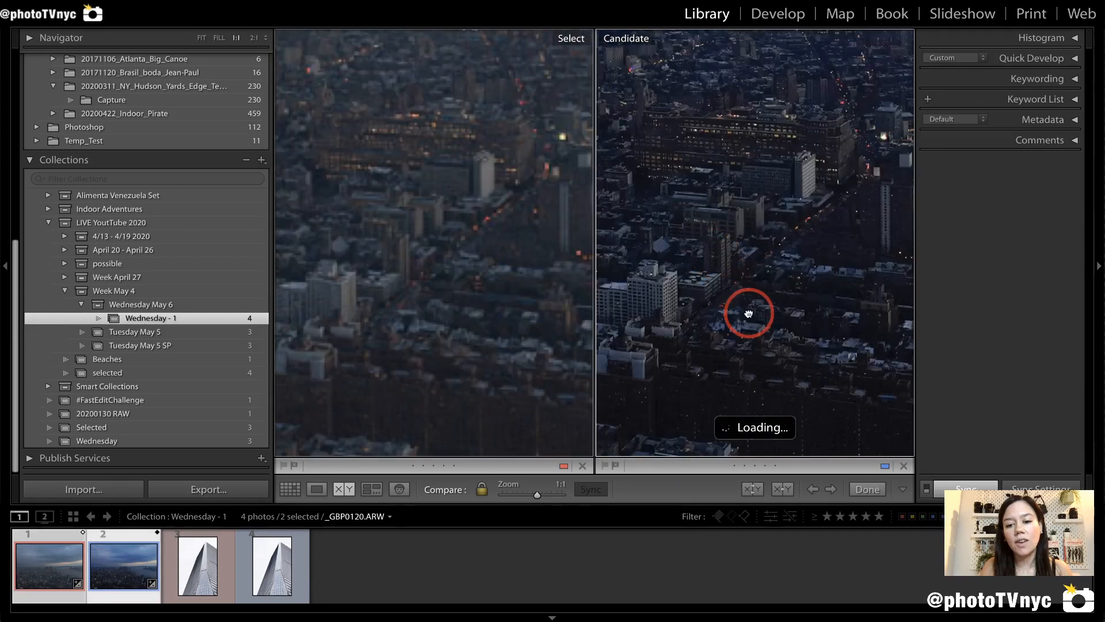
pyautogui.moveTo(749, 314); pyautogui.dragTo(748, 312)
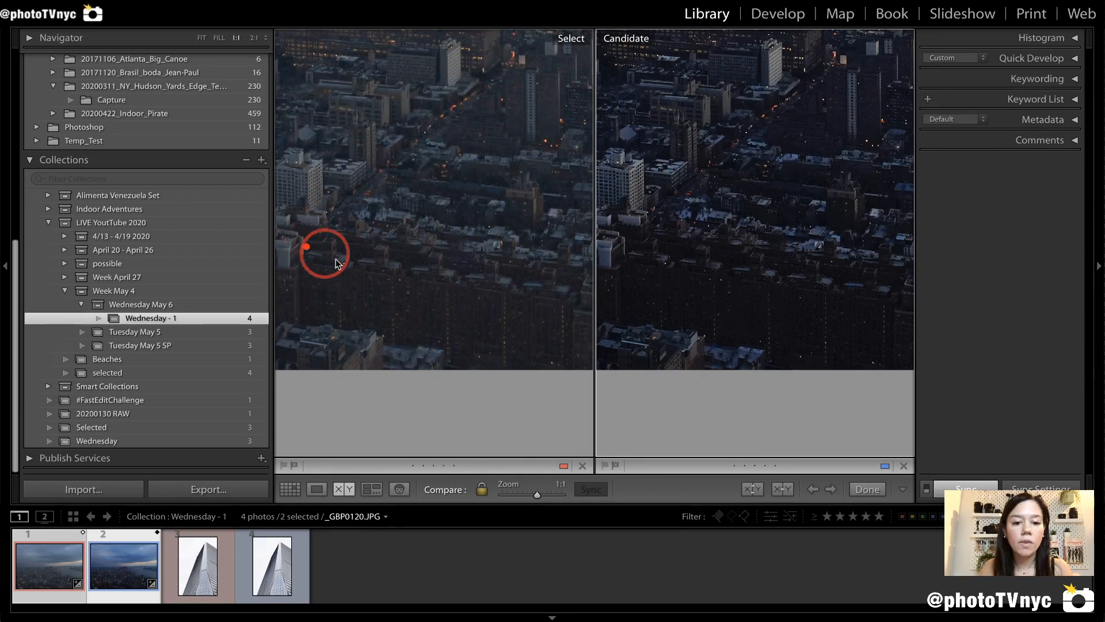
pyautogui.moveTo(305, 244); pyautogui.dragTo(566, 368)
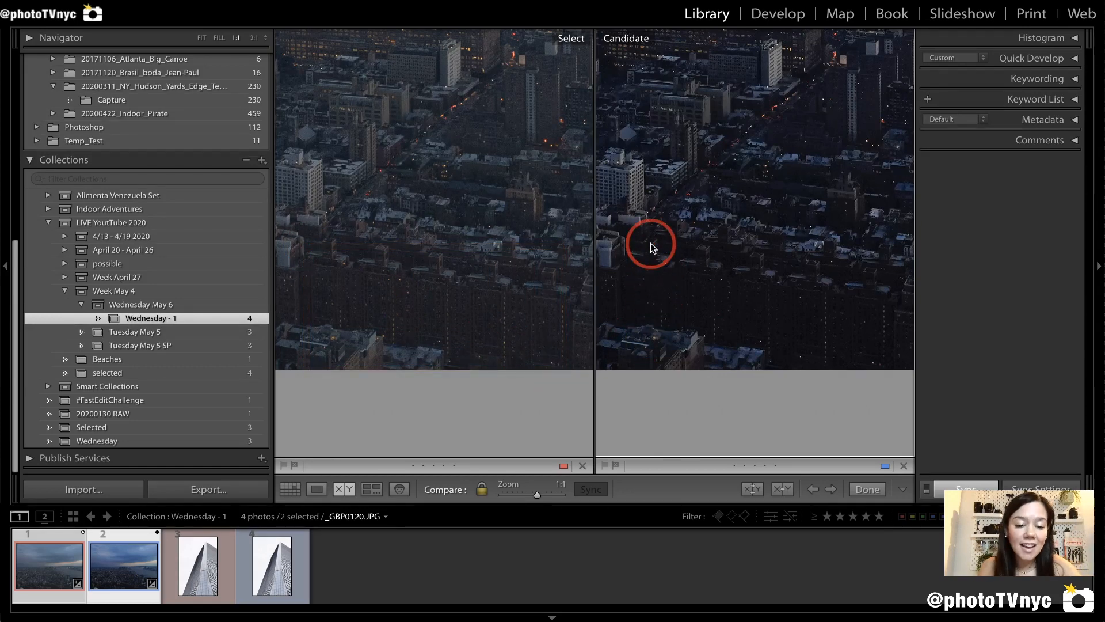
pyautogui.moveTo(629, 240); pyautogui.dragTo(873, 372)
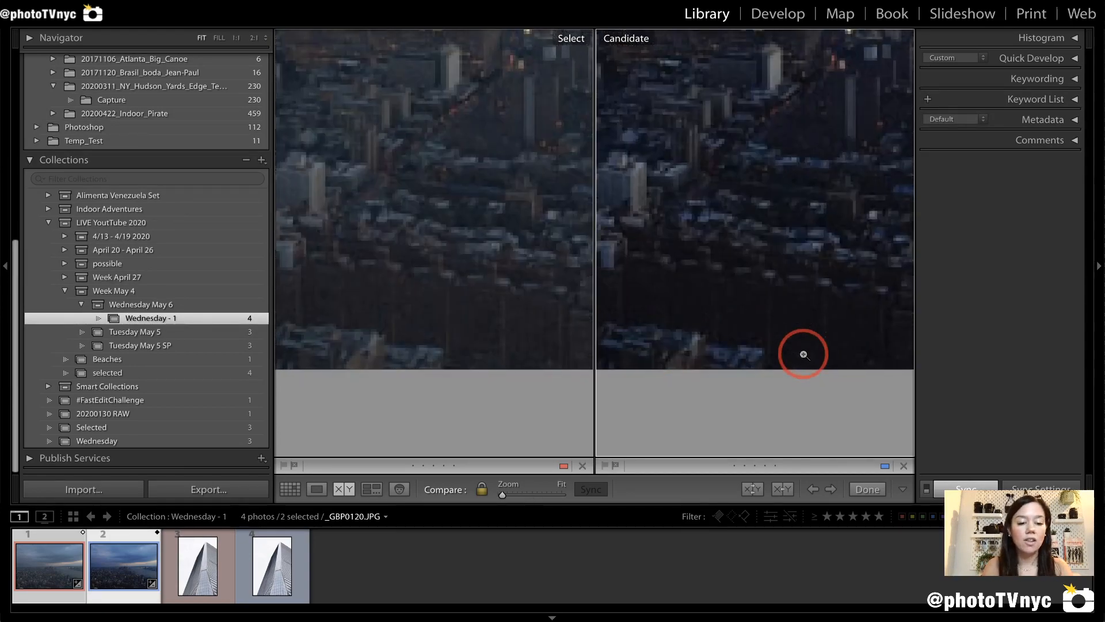
pyautogui.click(803, 353)
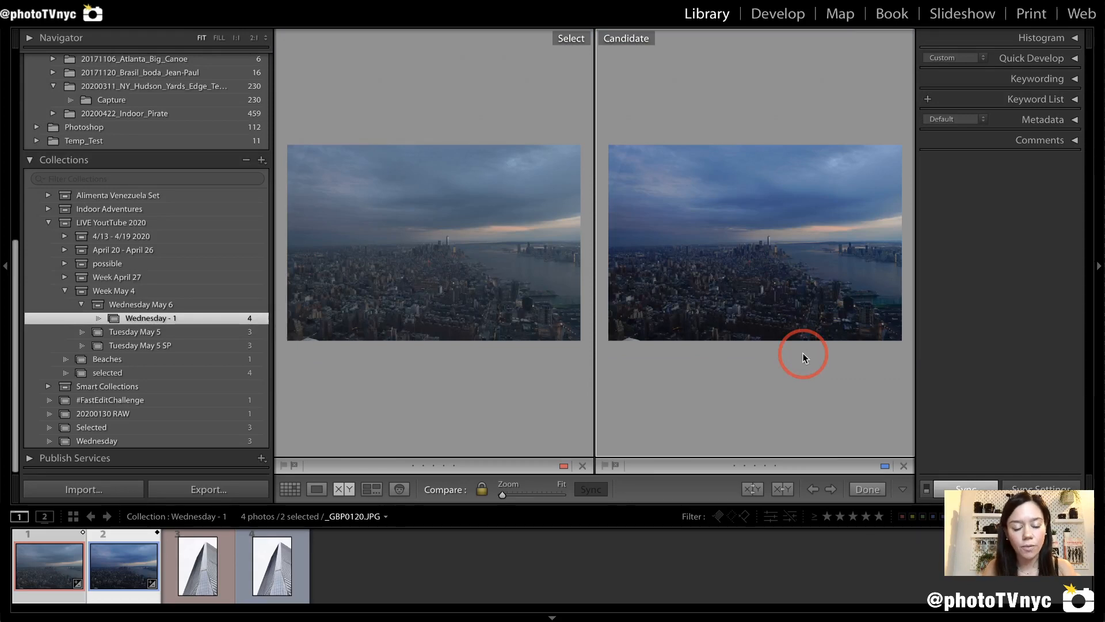
# - Develop the raw skyscraper photo _GBP0008.ARW with Highlights at -100 and Exposure at -2.85
pyautogui.click(202, 568)
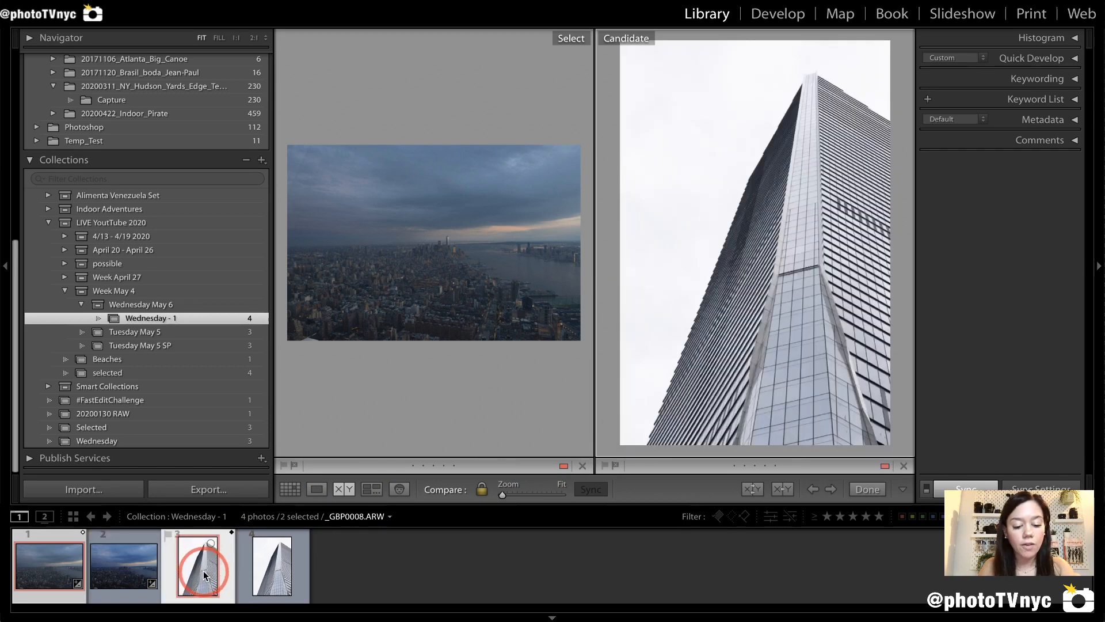
pyautogui.press('d')
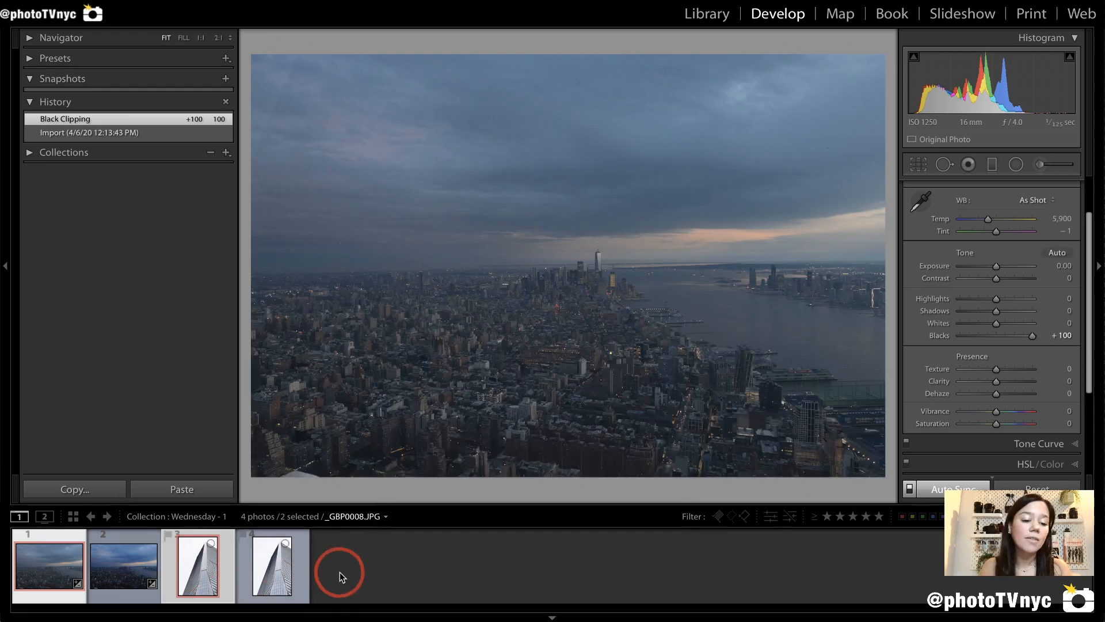
pyautogui.click(211, 567)
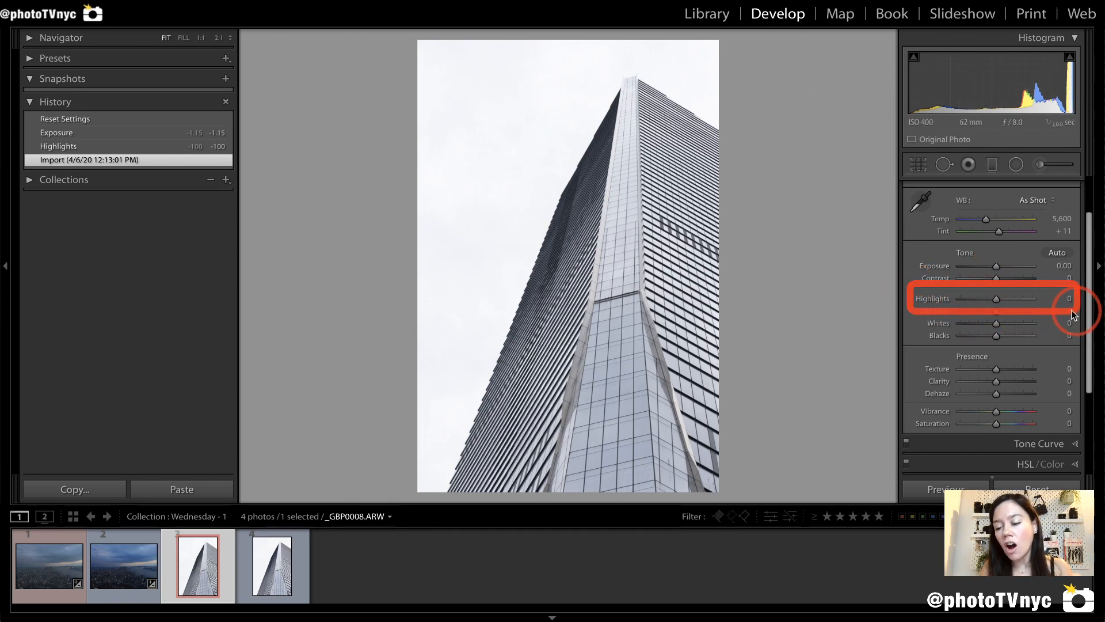
pyautogui.moveTo(996, 298); pyautogui.dragTo(932, 301)
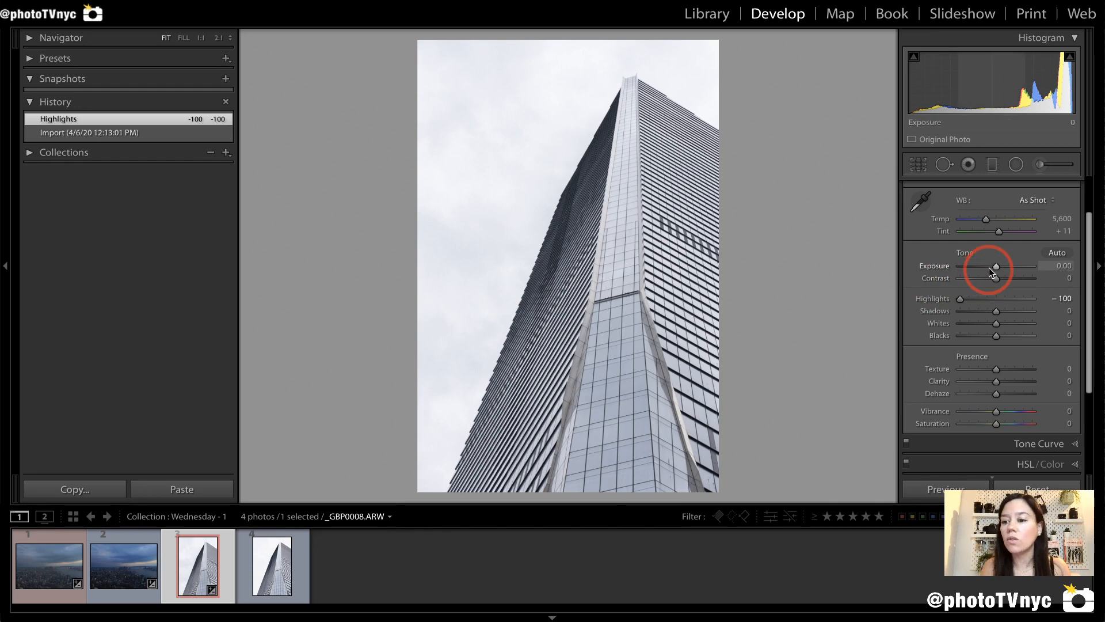
pyautogui.moveTo(997, 269); pyautogui.dragTo(984, 266)
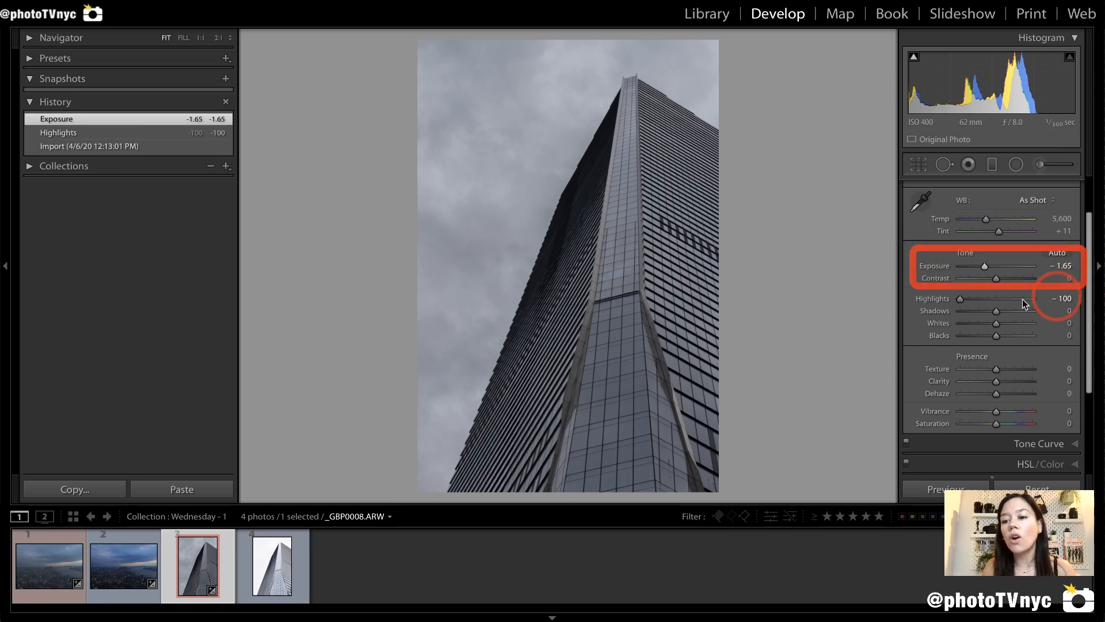
pyautogui.moveTo(984, 263); pyautogui.dragTo(973, 267)
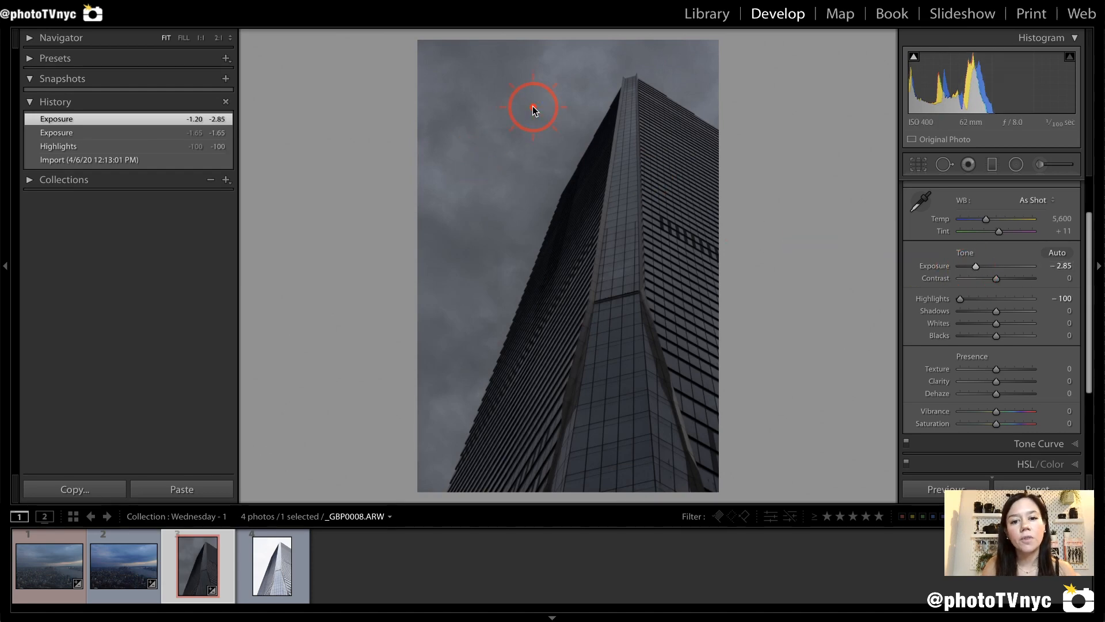
# - Inspect the darkened raw skyscraper photo at 1:1 and 1:2 across the clouds and the building's facade, and return to the fitted view
pyautogui.click(495, 118)
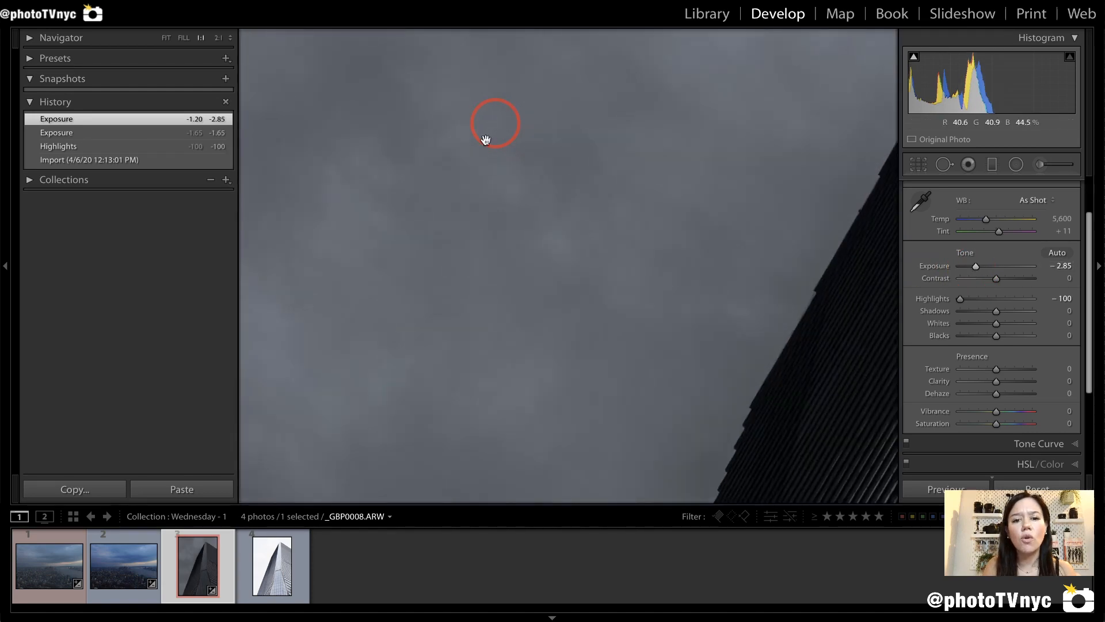
pyautogui.click(229, 38)
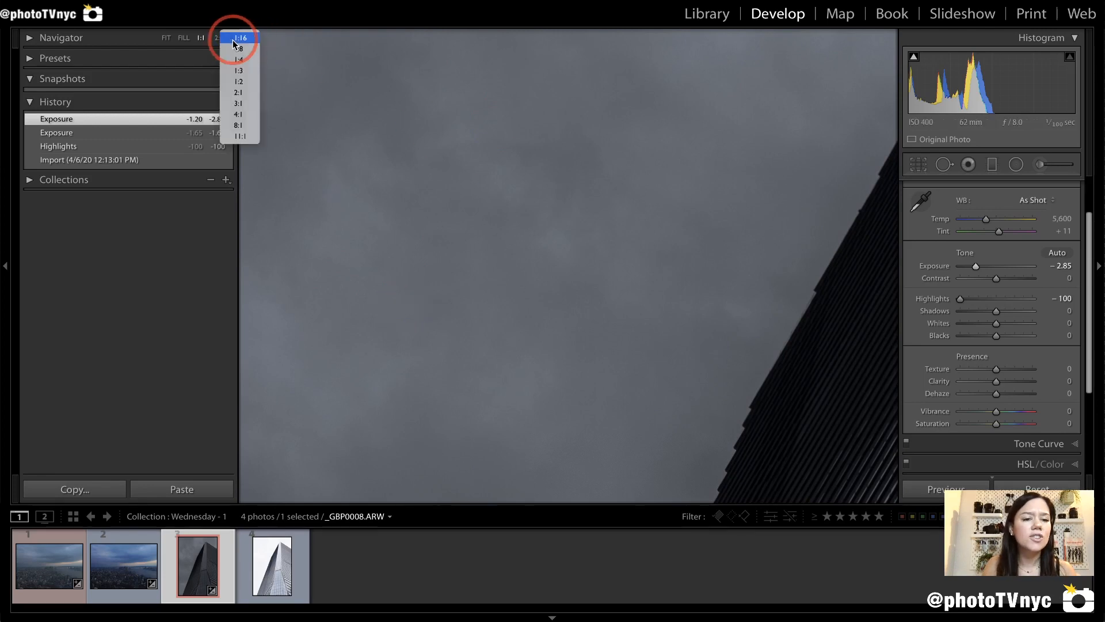
pyautogui.click(239, 81)
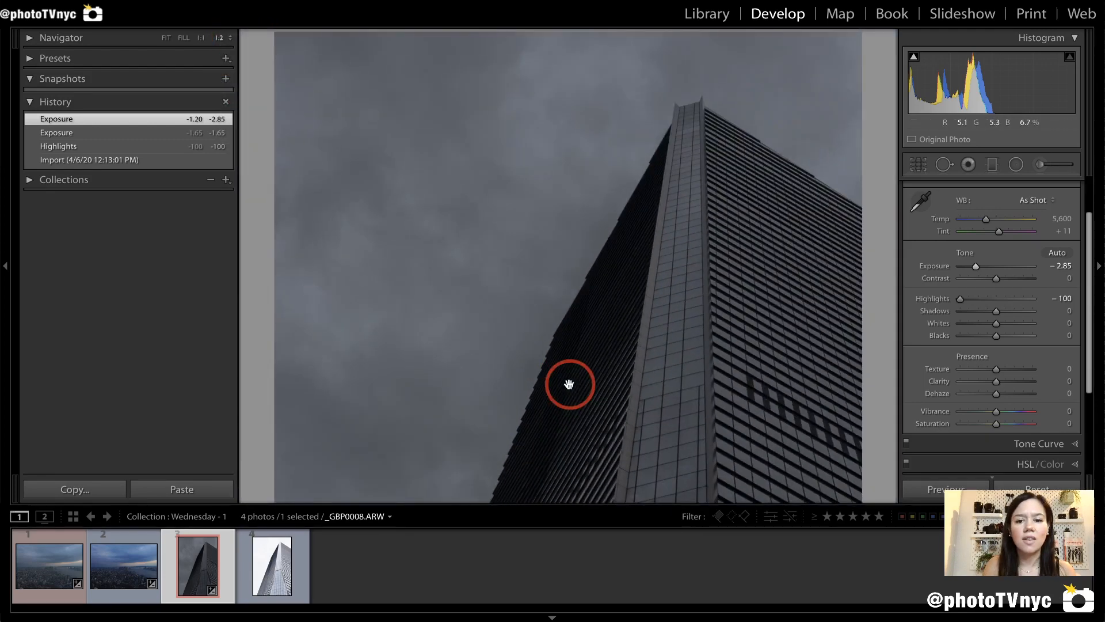
pyautogui.moveTo(528, 163); pyautogui.dragTo(418, 124)
pyautogui.moveTo(439, 298); pyautogui.dragTo(468, 39)
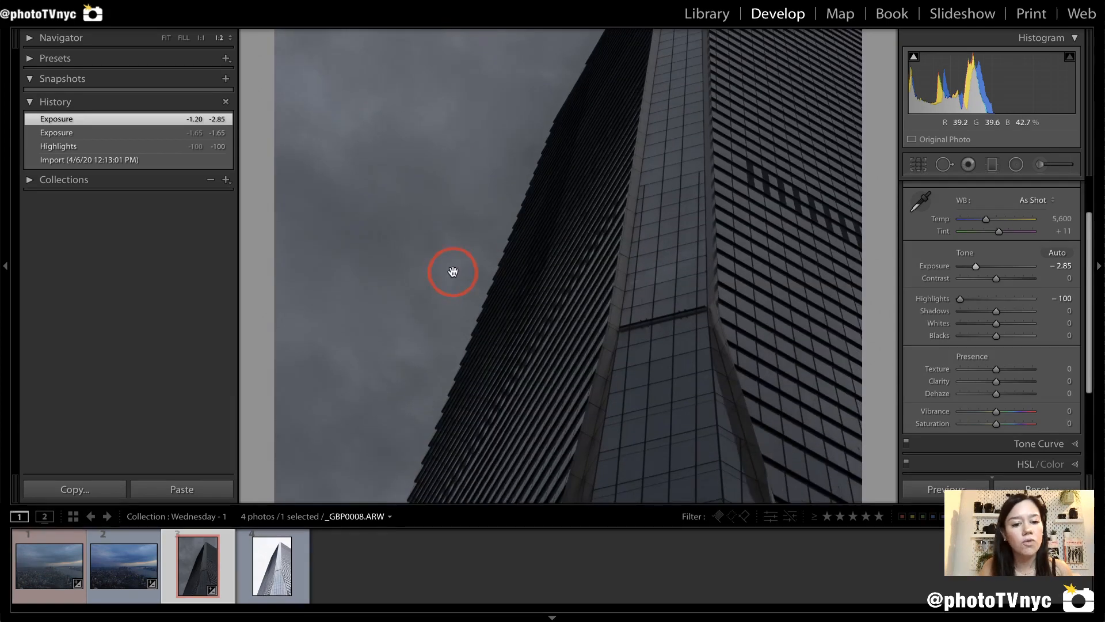
pyautogui.moveTo(451, 266); pyautogui.dragTo(479, 120)
pyautogui.moveTo(410, 286); pyautogui.dragTo(393, 367)
pyautogui.click(333, 338)
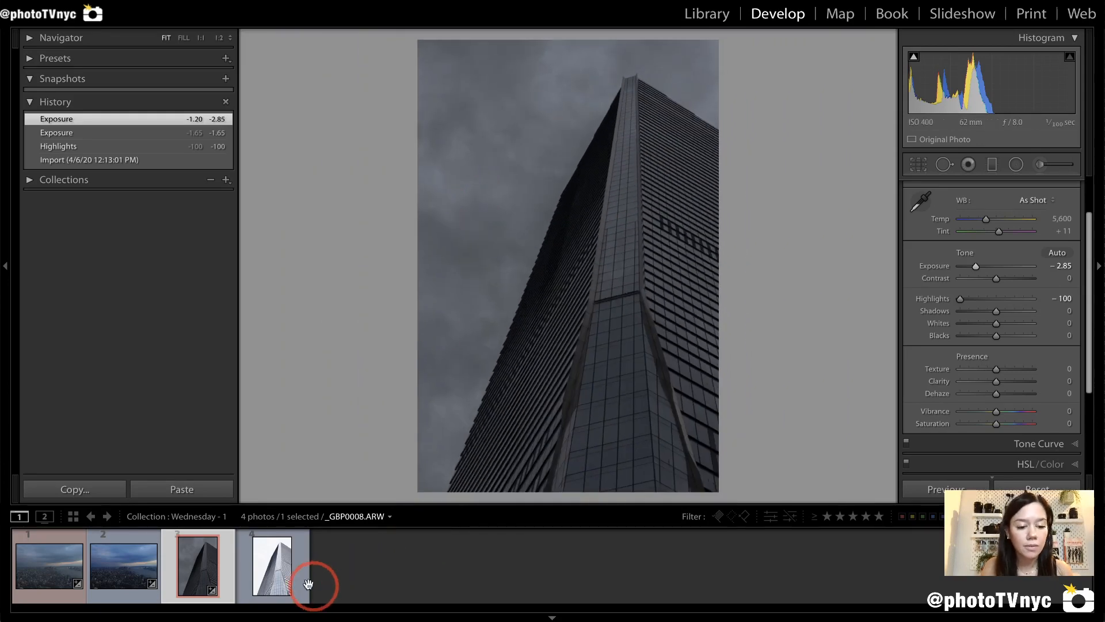
# - Set the Highlights of _GBP0008.JPG to -100 and its Exposure to -2.15
pyautogui.click(265, 571)
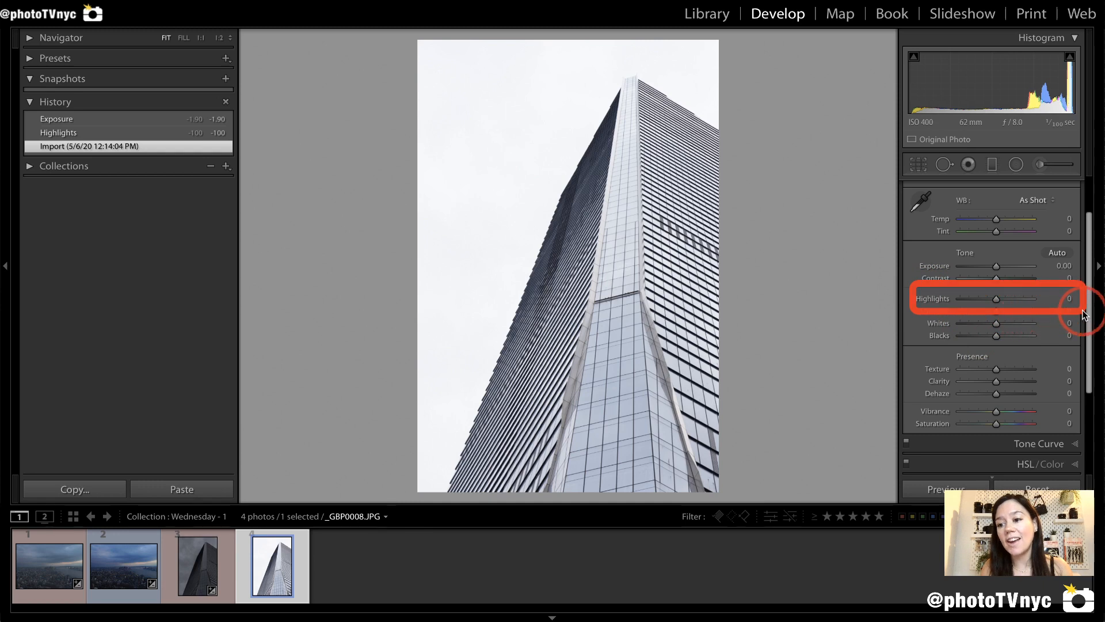
pyautogui.moveTo(996, 299); pyautogui.dragTo(950, 299)
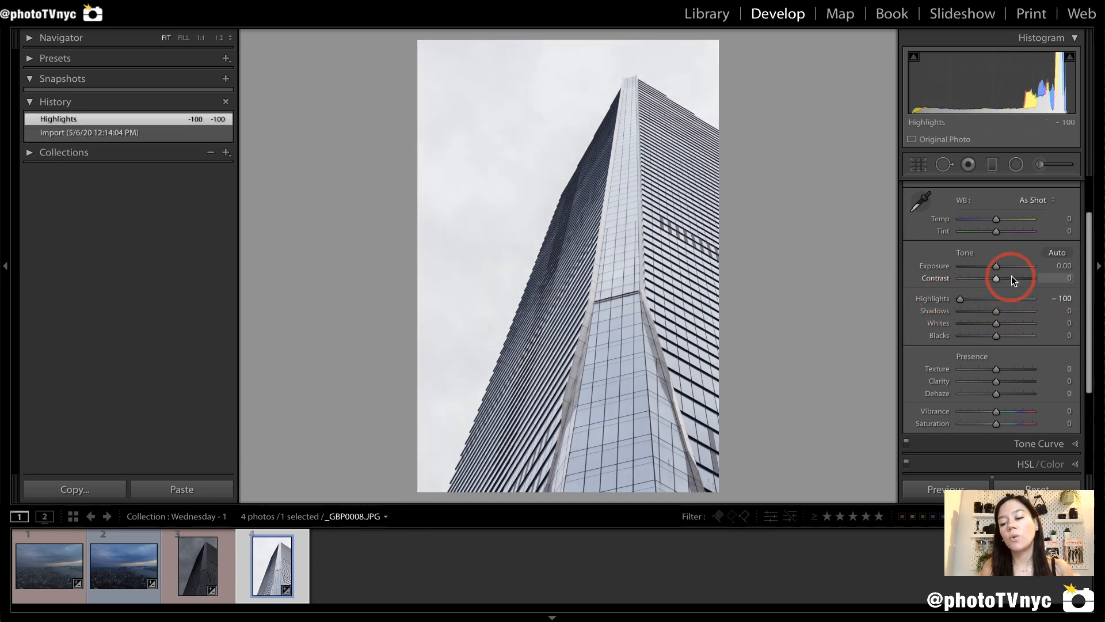
pyautogui.moveTo(997, 268); pyautogui.dragTo(978, 269)
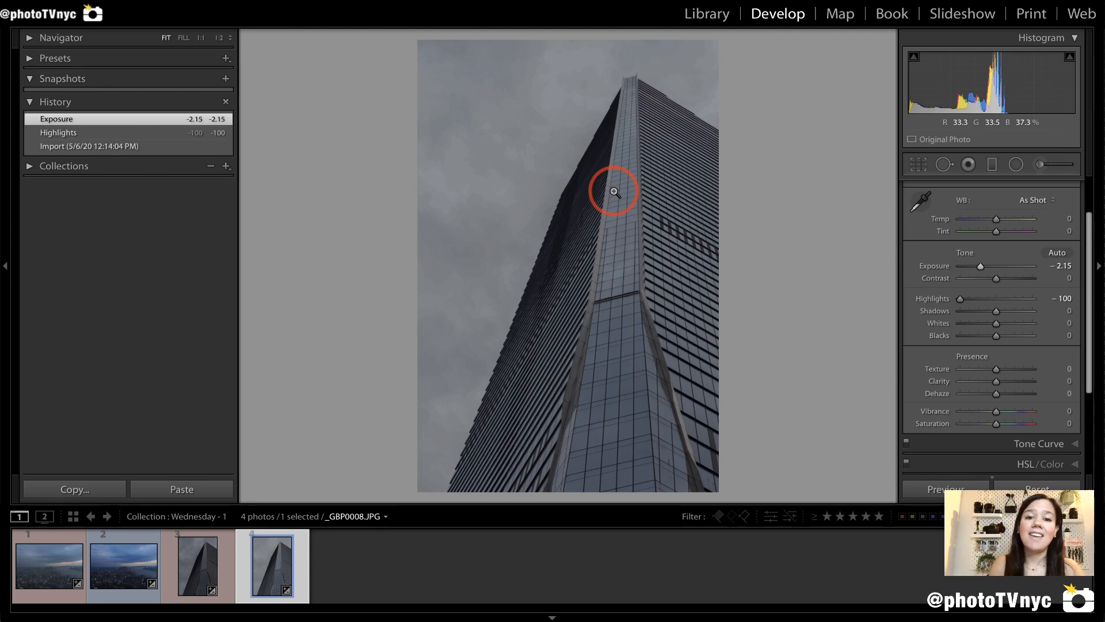
# - Inspect _GBP0008.JPG at 1:2 across the cloudy sky and the skyscraper's upper edge
pyautogui.click(514, 173)
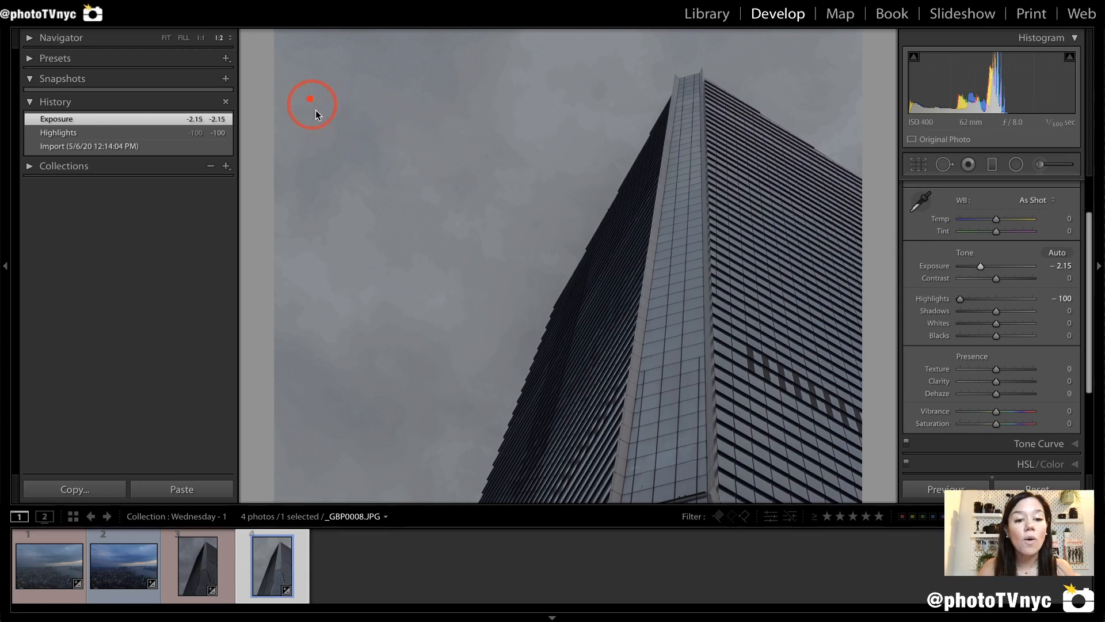
pyautogui.moveTo(311, 99)
pyautogui.mouseDown()
pyautogui.moveTo(542, 296)
pyautogui.moveTo(563, 333)
pyautogui.moveTo(536, 394)
pyautogui.moveTo(525, 396)
pyautogui.mouseUp()
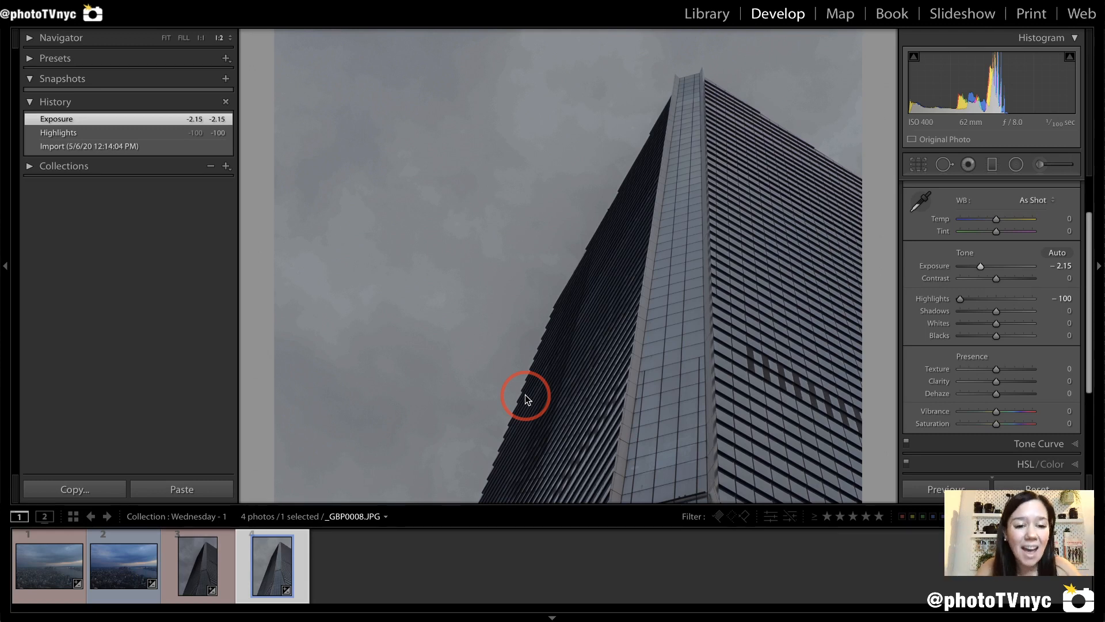
# - Set the Exposure of _GBP0008.JPG to -2.85, matching the raw version _GBP0008.ARW
pyautogui.click(193, 565)
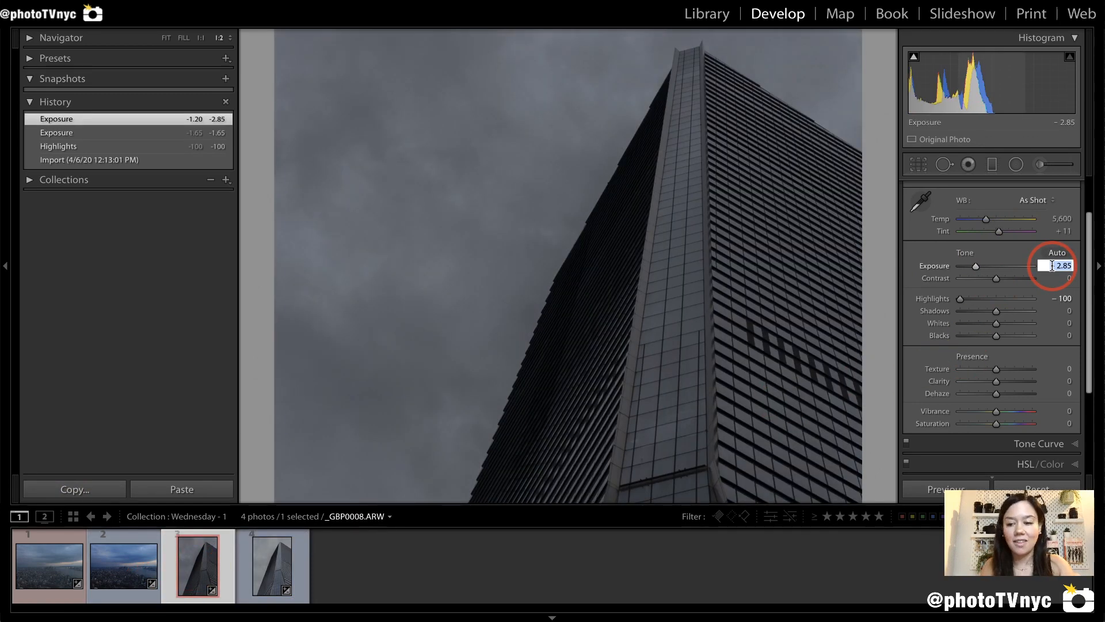
pyautogui.click(274, 557)
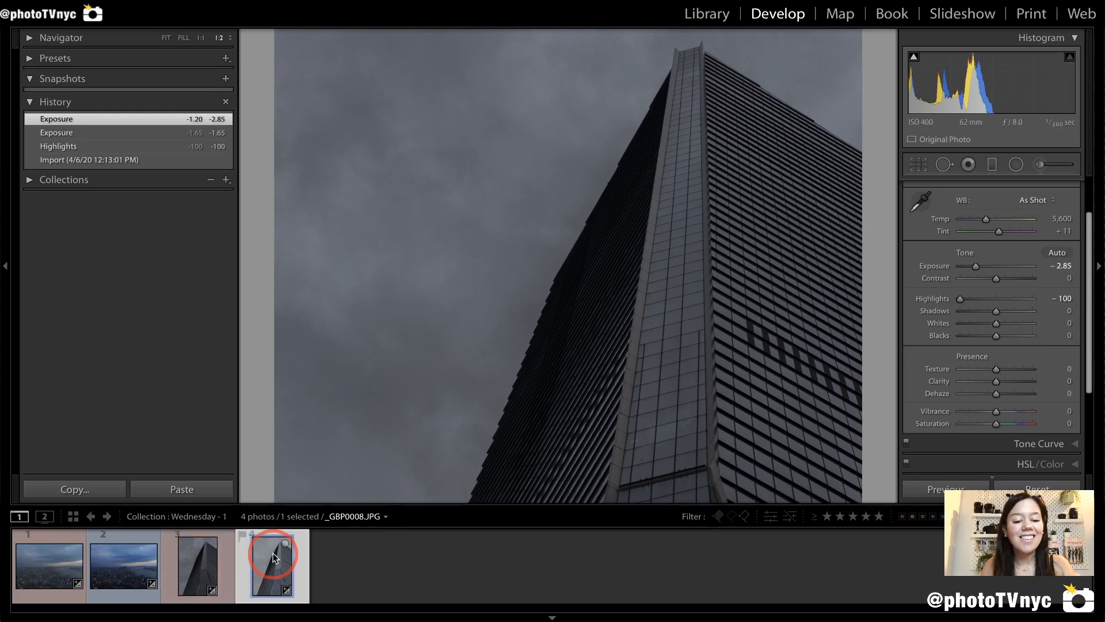
pyautogui.click(1061, 266)
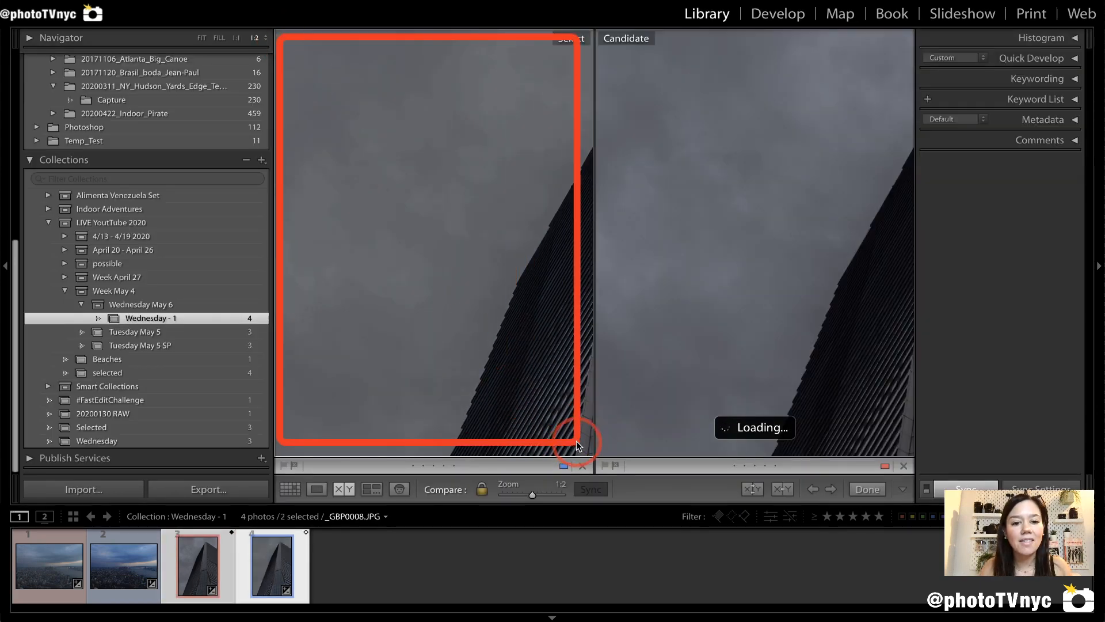
# - Compare the clouds and building edge of _GBP0008.JPG and _GBP0008.ARW side by side at 1:2
pyautogui.click(627, 250)
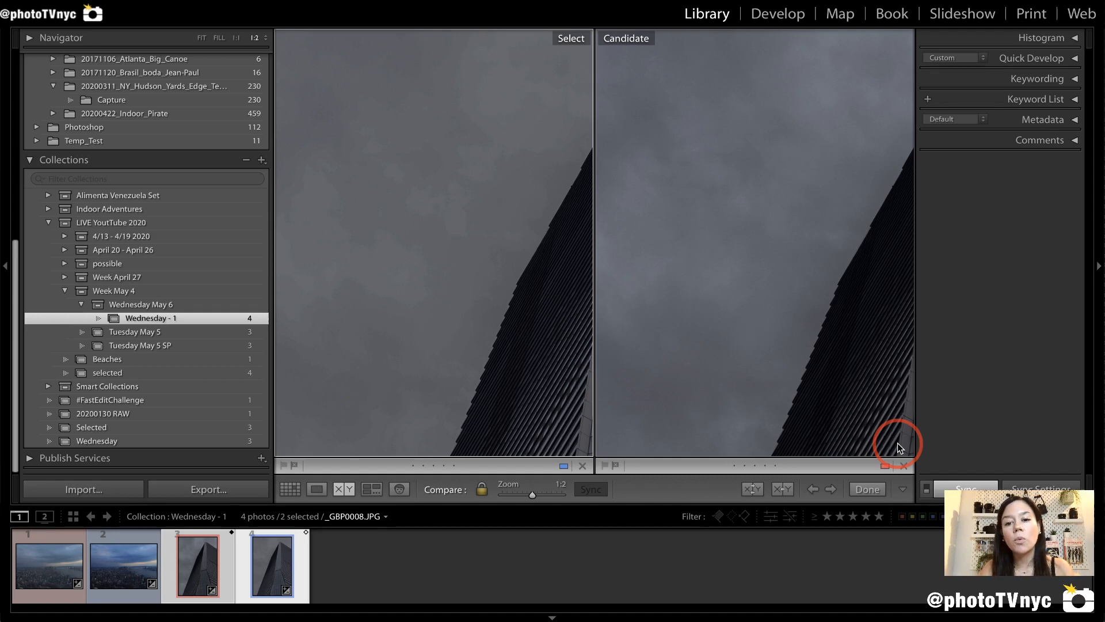
pyautogui.moveTo(617, 57); pyautogui.dragTo(876, 415)
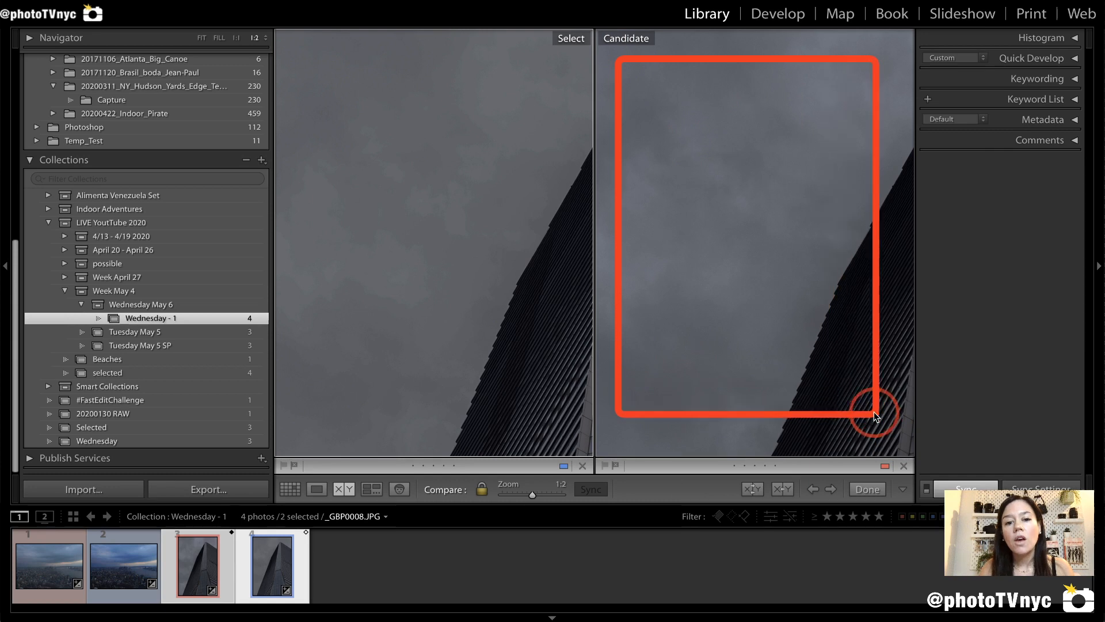
pyautogui.moveTo(292, 56); pyautogui.dragTo(561, 430)
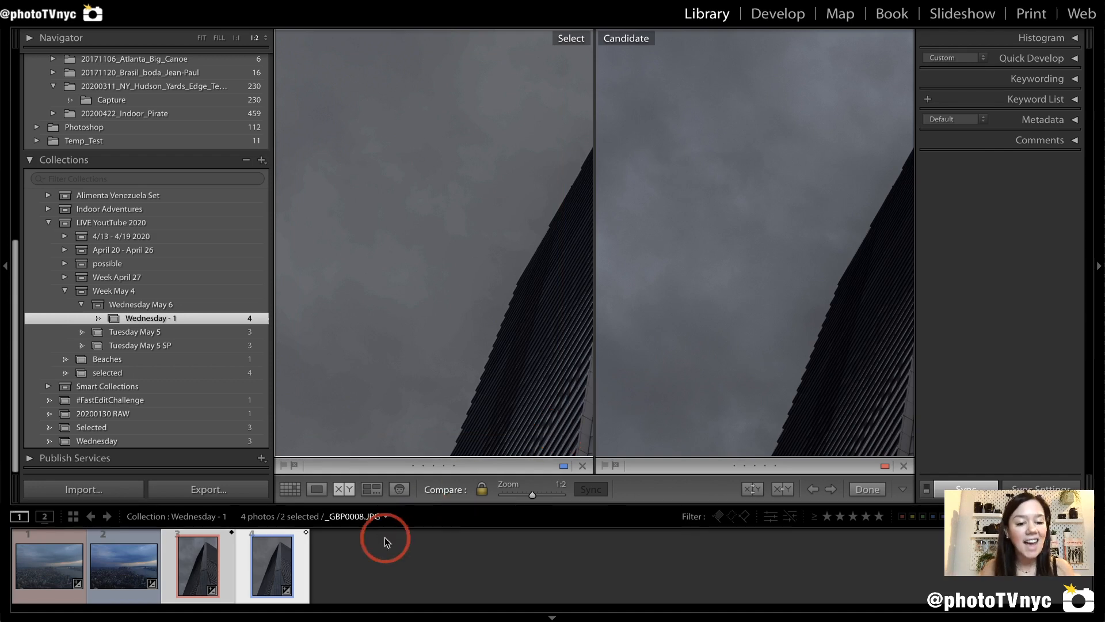
# - Clear the compared pair and open the raw skyscraper photo _GBP0008.ARW in the Develop module
pyautogui.click(370, 548)
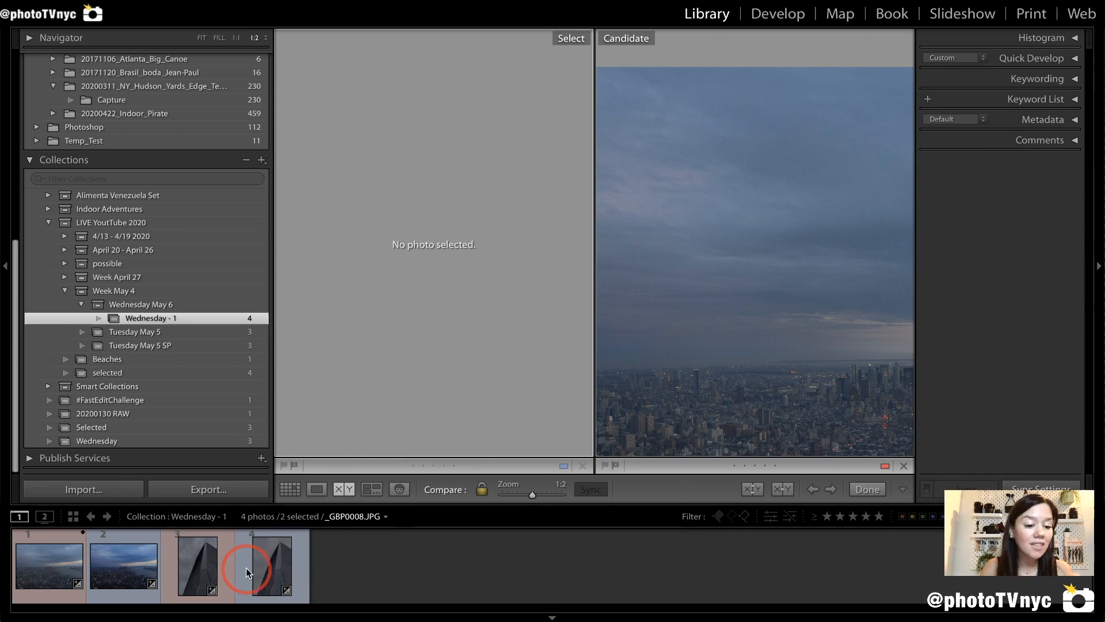
pyautogui.click(214, 565)
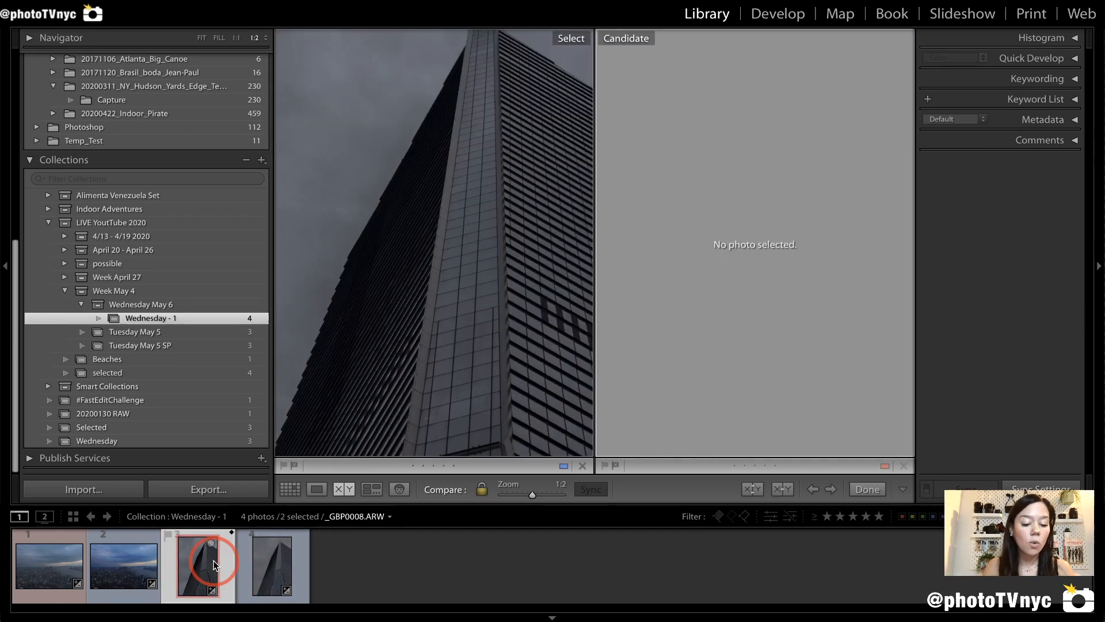
pyautogui.press('d')
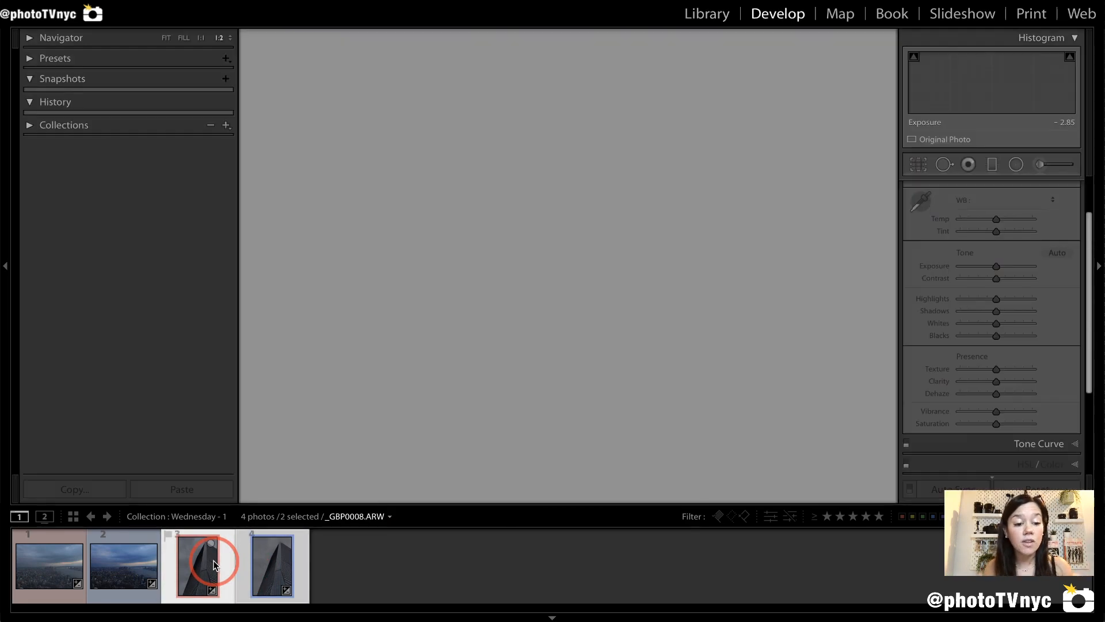